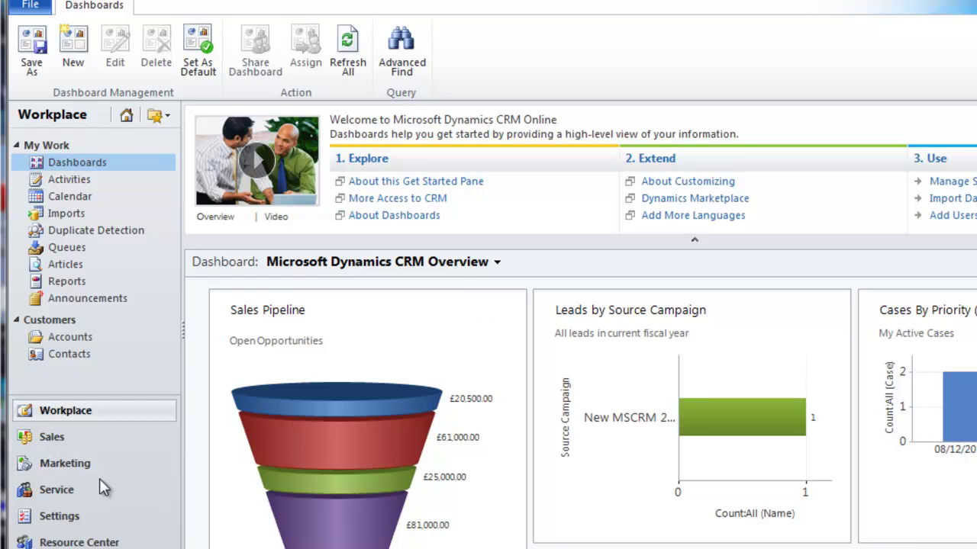
# Open Settings > Business Management > Subjects and expand Software to show Microsoft CRM, Sage CRM and SalesLogix.
pyautogui.click(63, 514)
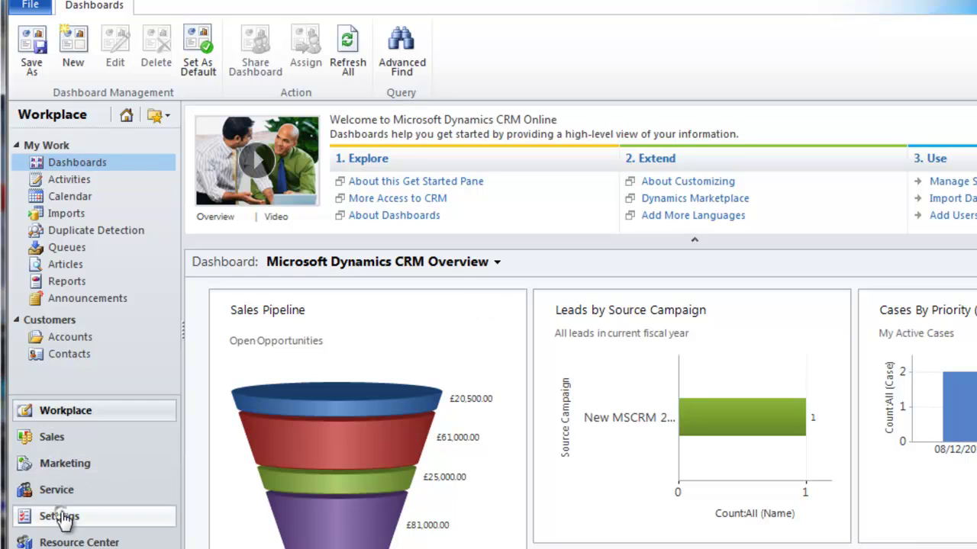
pyautogui.click(78, 165)
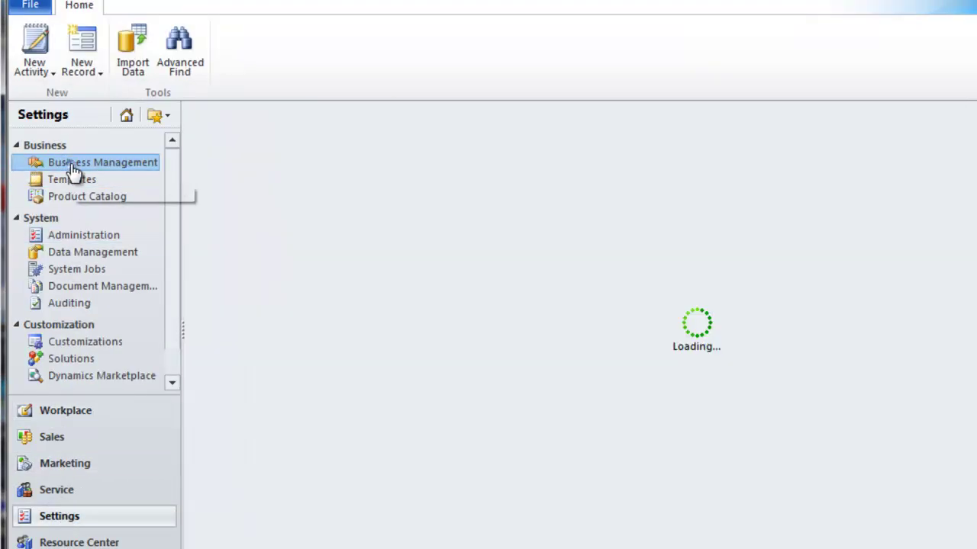
pyautogui.scroll(-3, 283, 435)
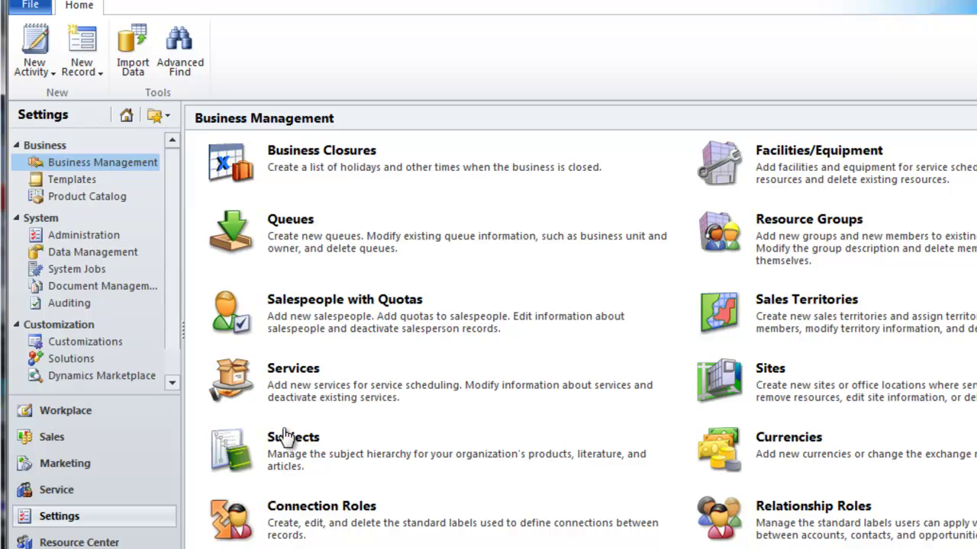
pyautogui.click(293, 440)
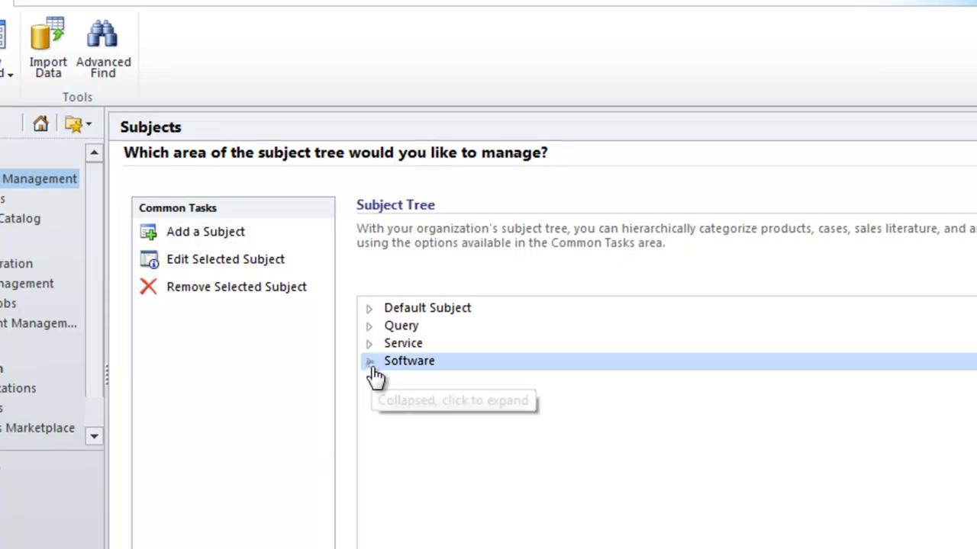
pyautogui.click(371, 363)
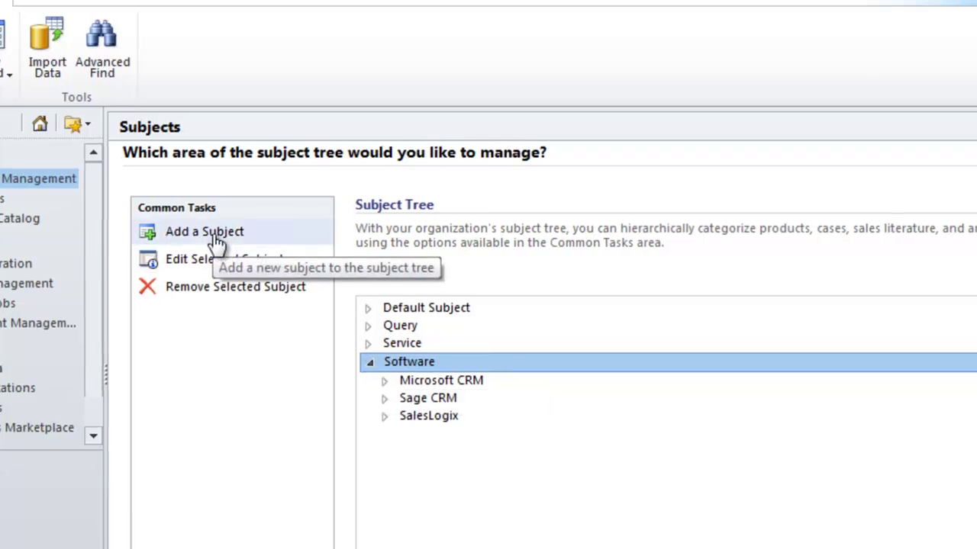
# Add a subject titled 'Training Questions' with parent Microsoft CRM, then expand the tree to confirm it.
pyautogui.click(216, 238)
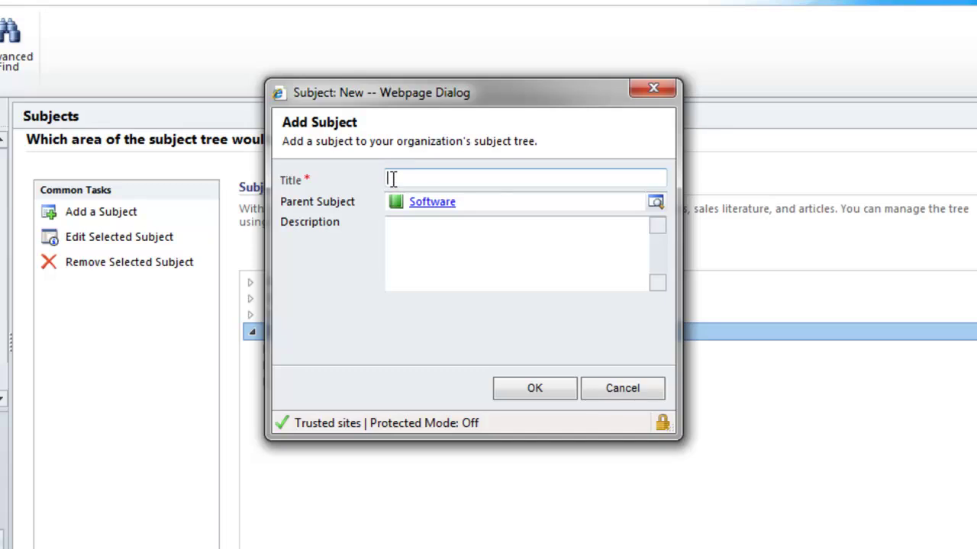
pyautogui.write('Training Questions')
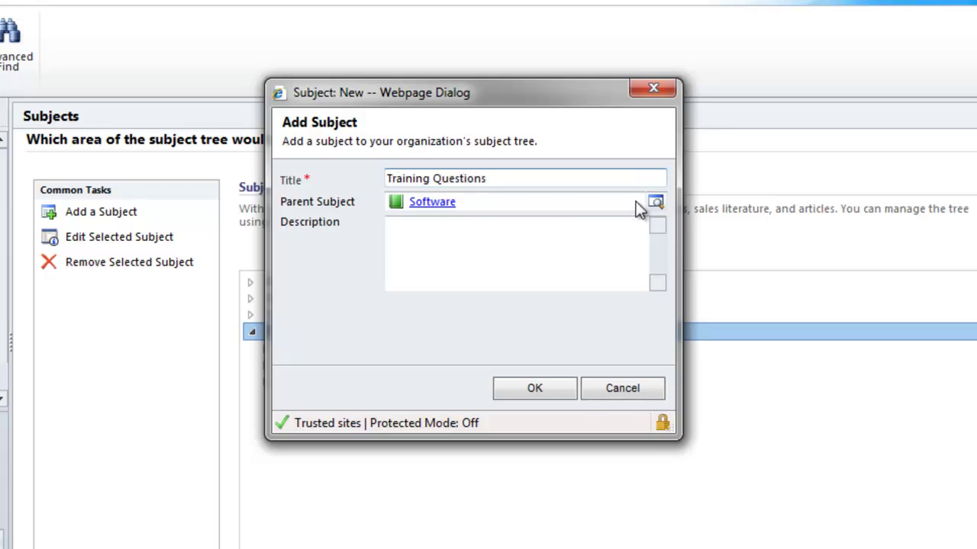
pyautogui.click(656, 203)
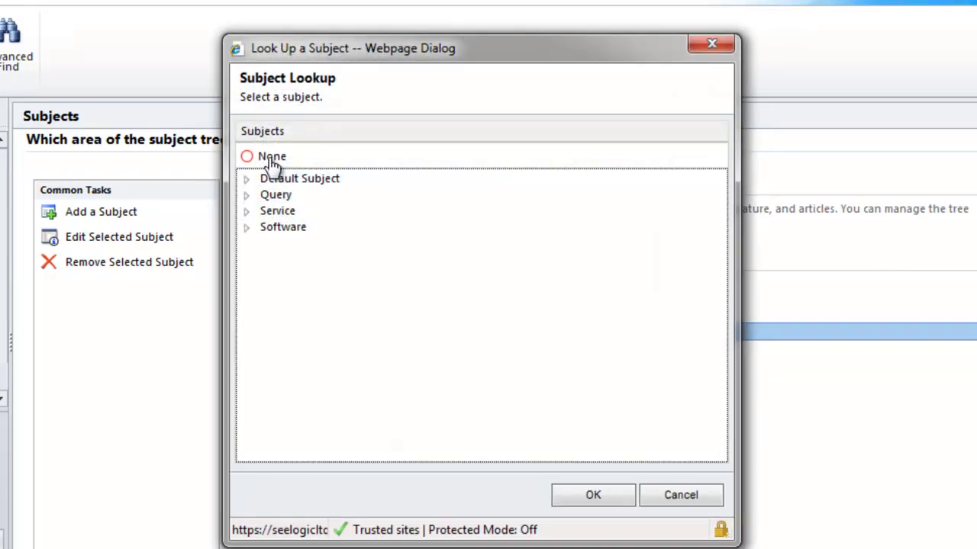
pyautogui.click(248, 229)
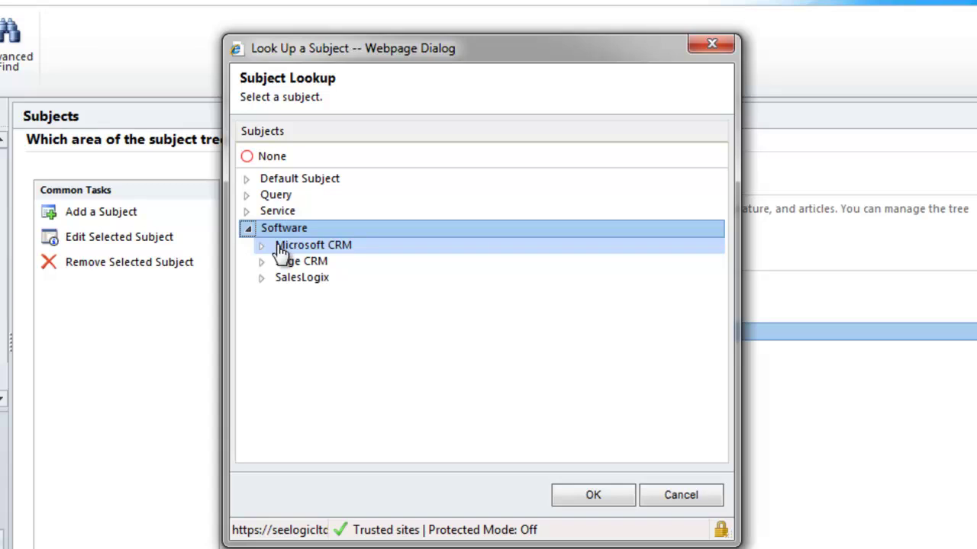
pyautogui.doubleClick(281, 245)
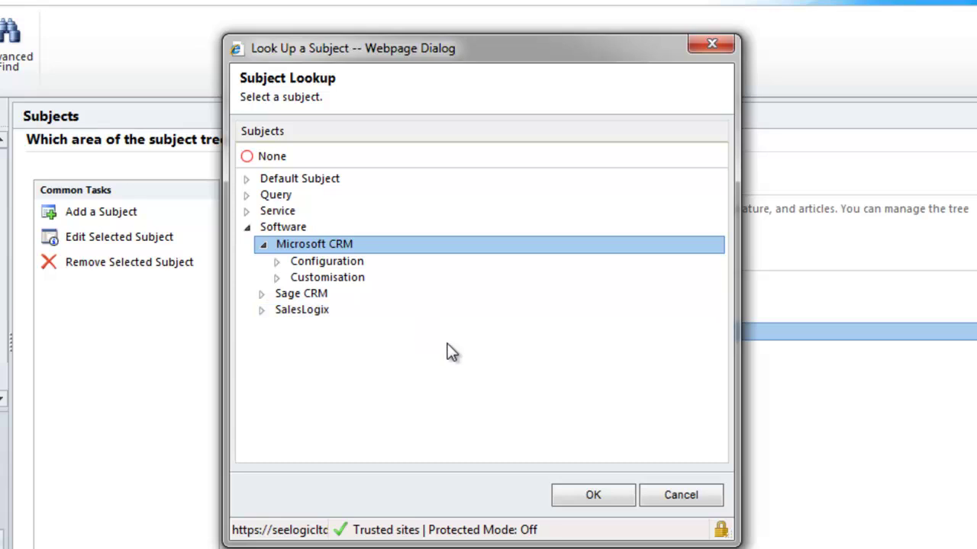
pyautogui.click(584, 496)
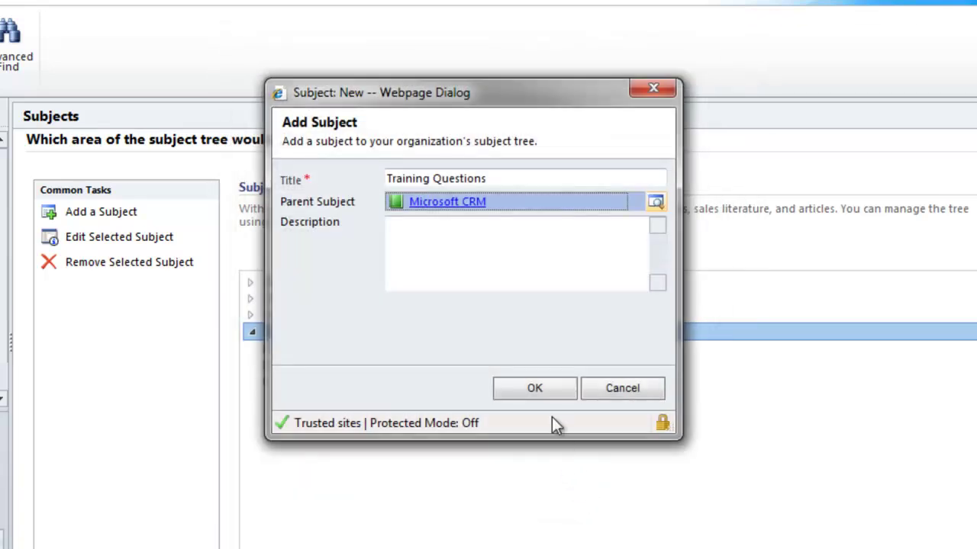
pyautogui.click(538, 388)
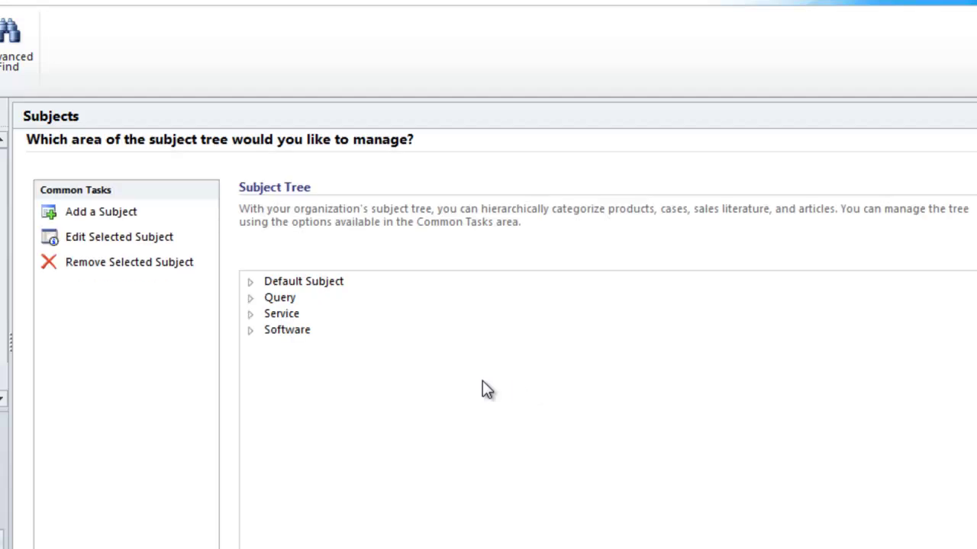
pyautogui.click(251, 331)
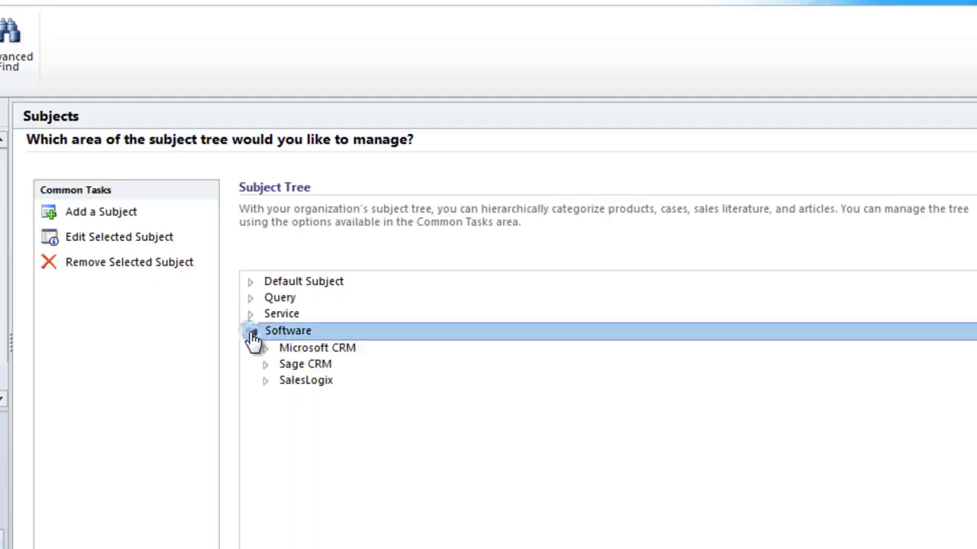
pyautogui.doubleClick(322, 347)
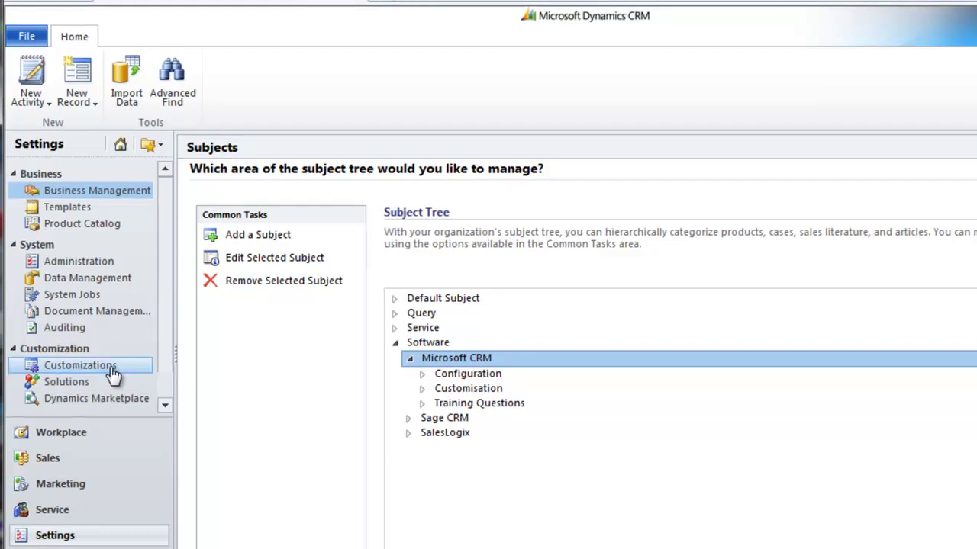
# Open Workplace > Articles to list the published User Security and Restrict Deletion articles.
pyautogui.click(64, 435)
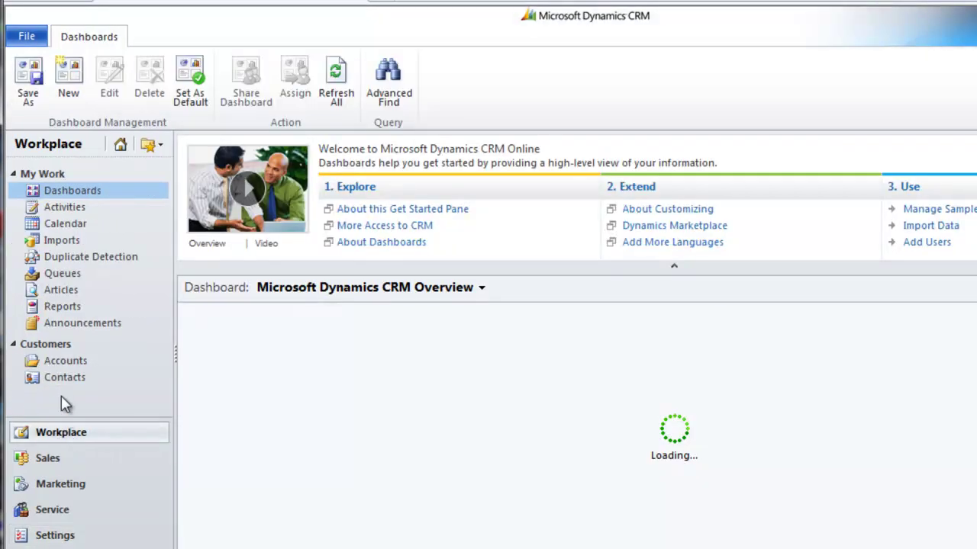
pyautogui.click(60, 292)
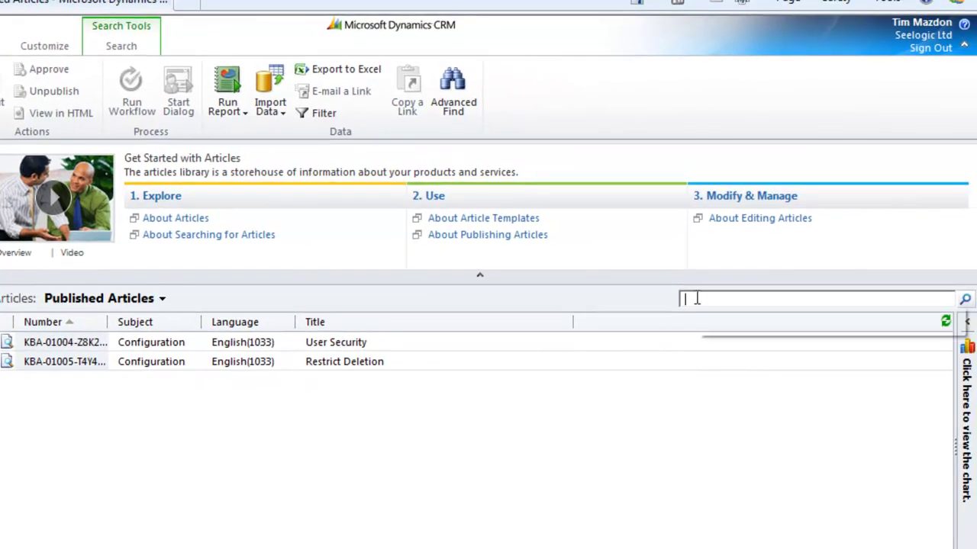
pyautogui.click(696, 298)
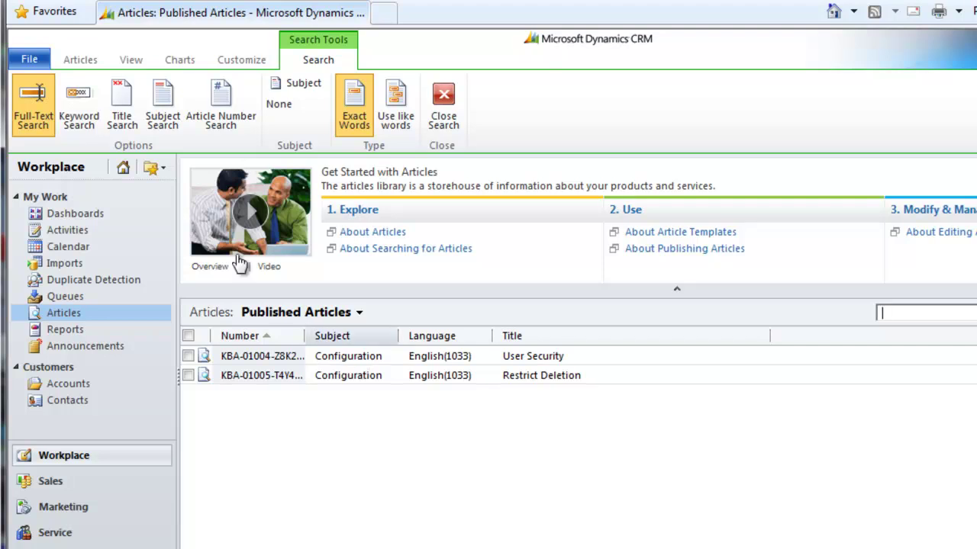
pyautogui.click(83, 62)
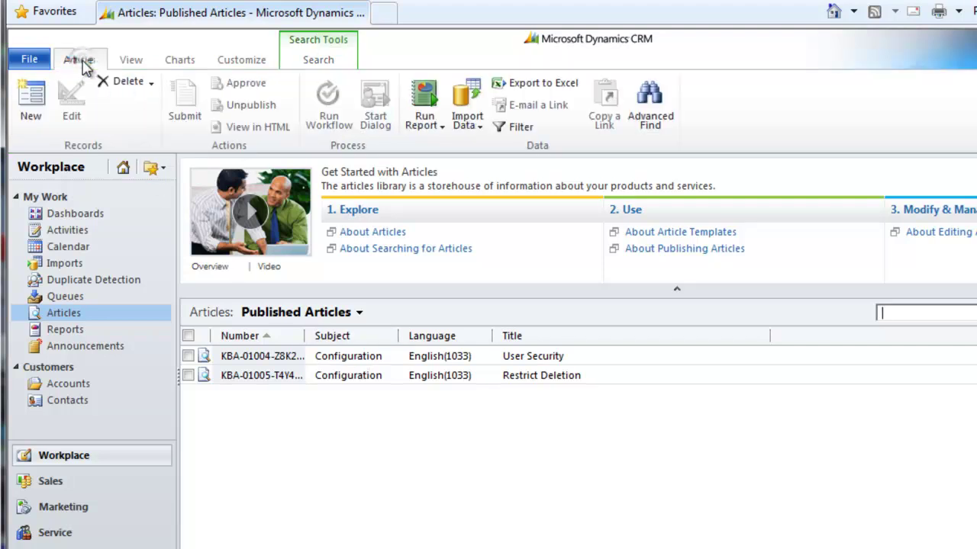
# Create a new English article from the Question & Answer template.
pyautogui.click(34, 110)
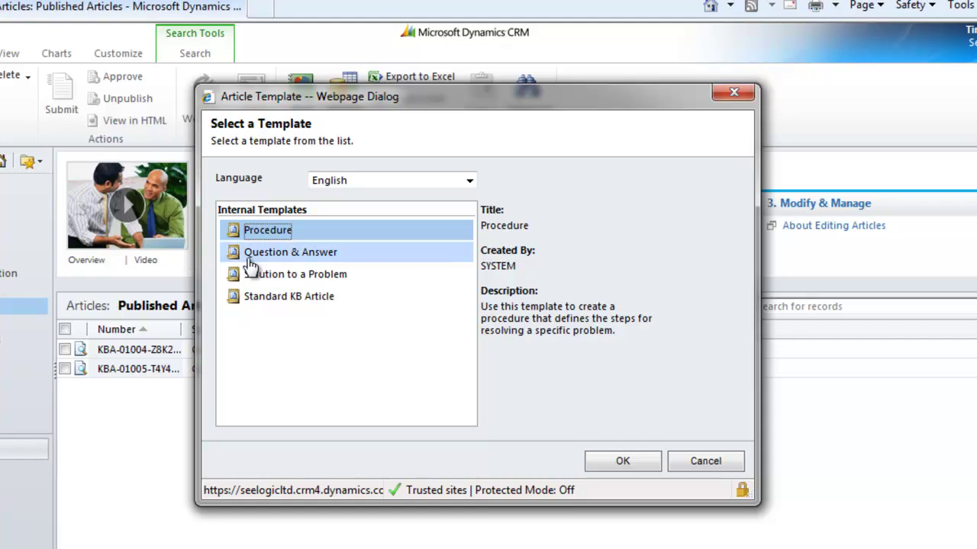
pyautogui.click(469, 180)
pyautogui.click(471, 183)
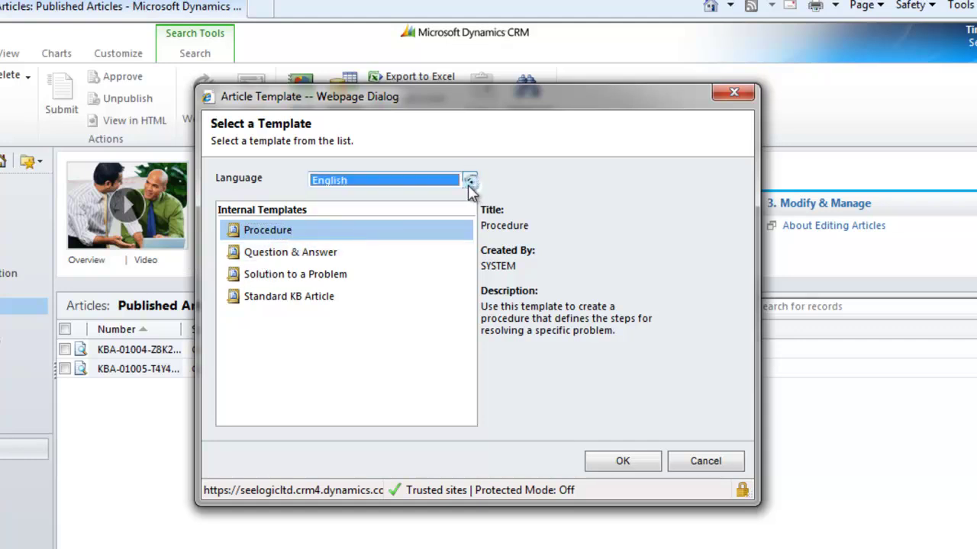
pyautogui.click(296, 254)
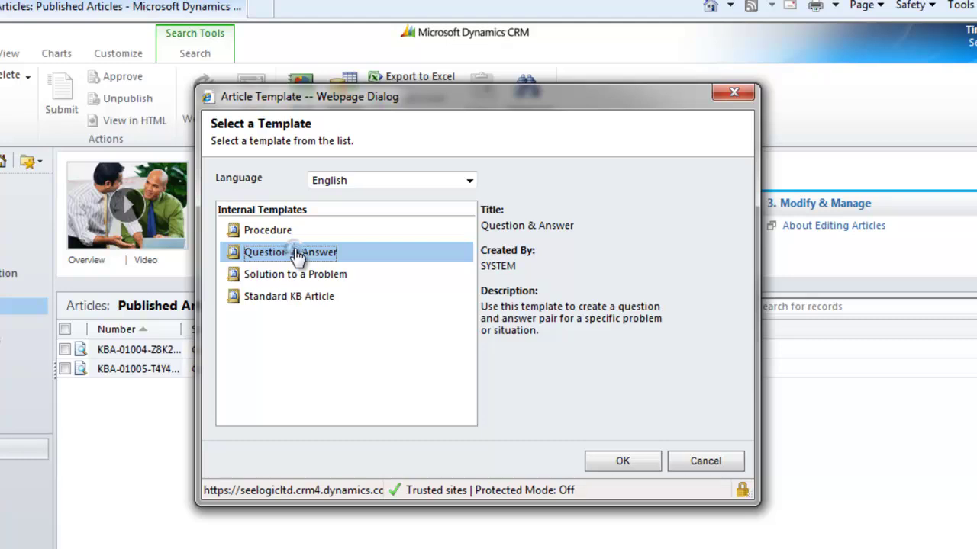
pyautogui.click(624, 465)
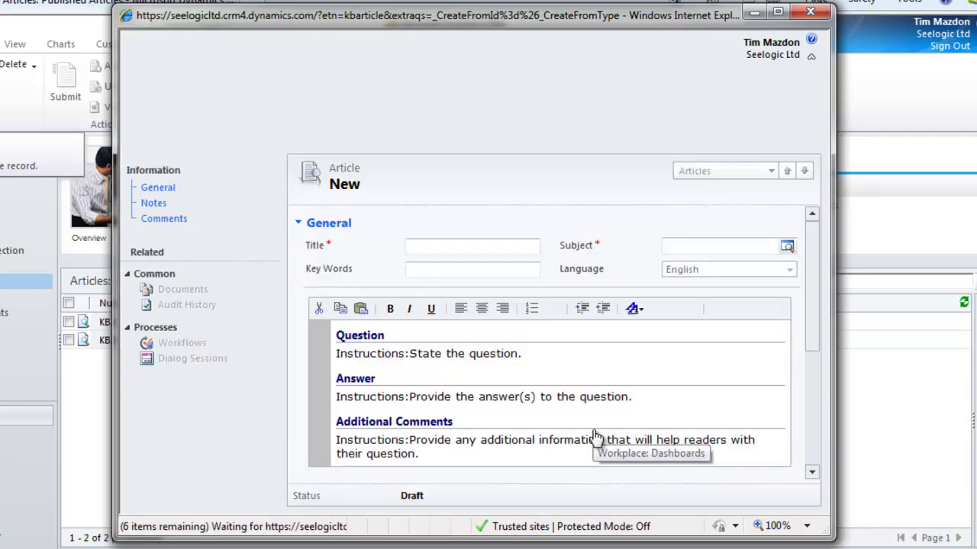
# Title the article 'How to configure subjects', file it under Training Questions, with key words 'Subjects, configure'.
pyautogui.click(428, 247)
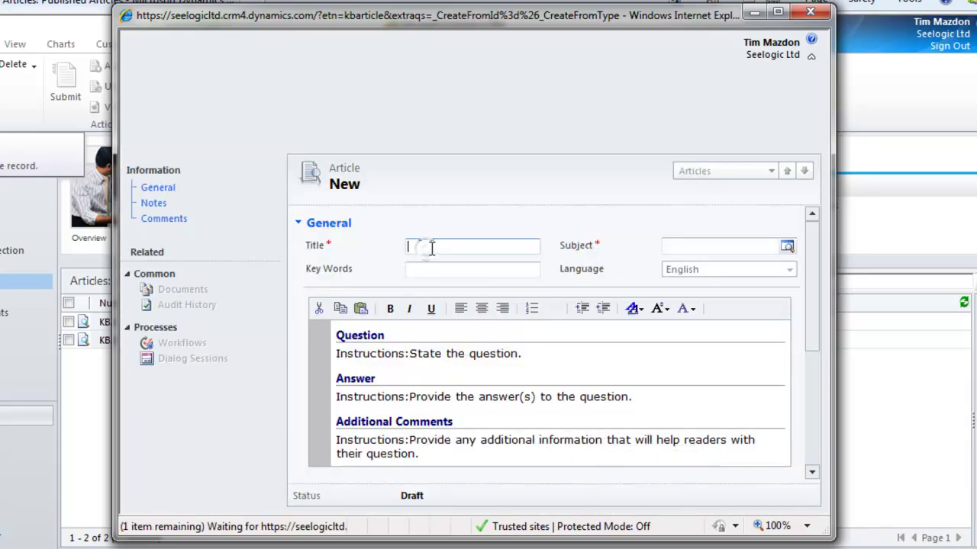
pyautogui.write('H')
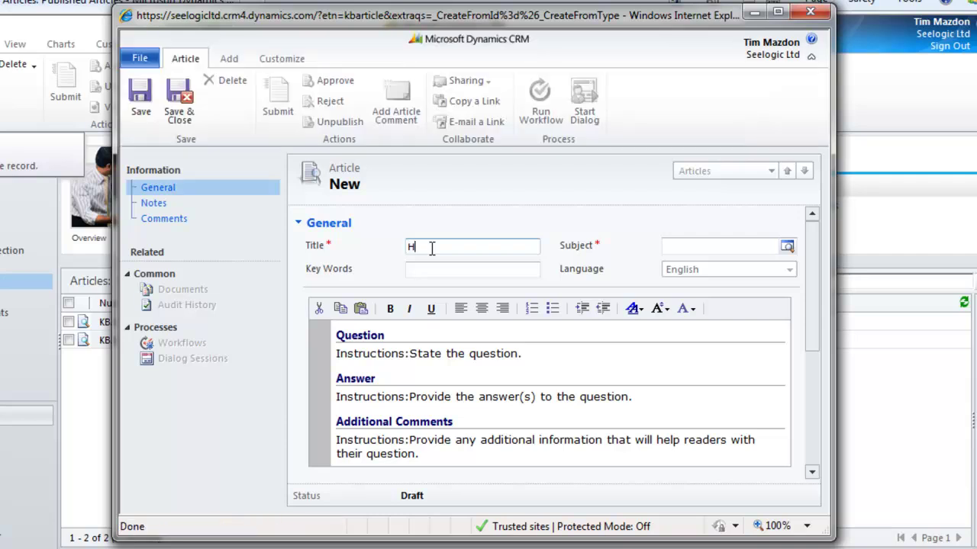
pyautogui.write('ow to configu')
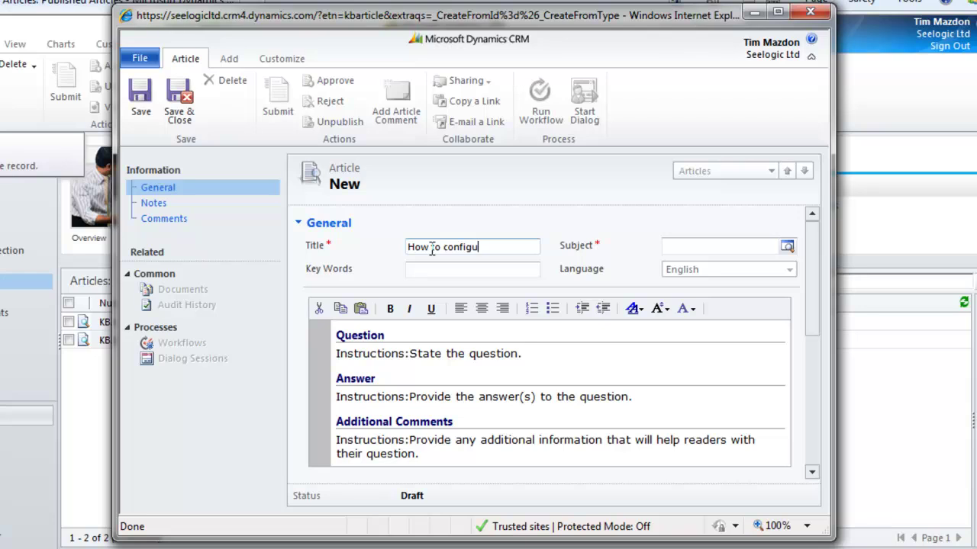
pyautogui.write('re subjects')
pyautogui.click(786, 247)
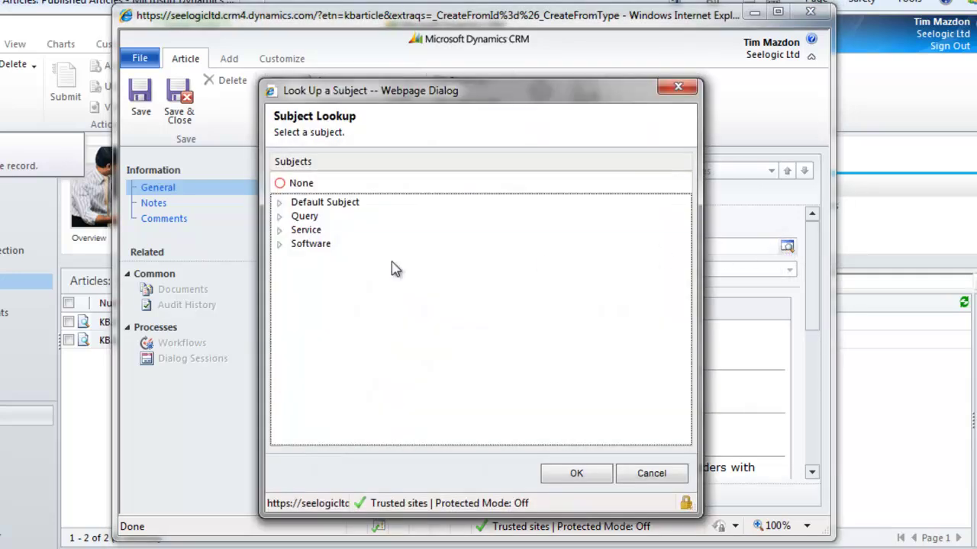
pyautogui.click(280, 247)
pyautogui.click(279, 244)
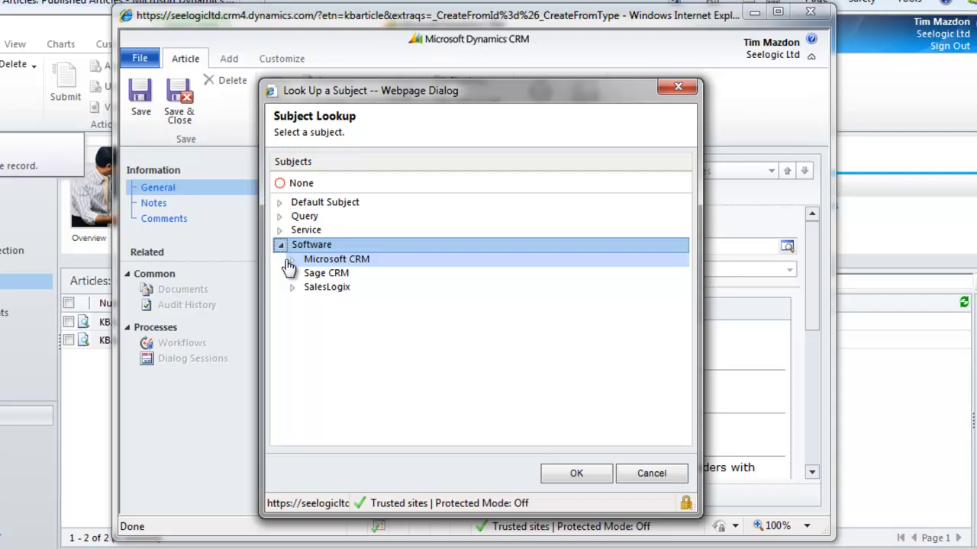
pyautogui.click(293, 259)
pyautogui.click(338, 302)
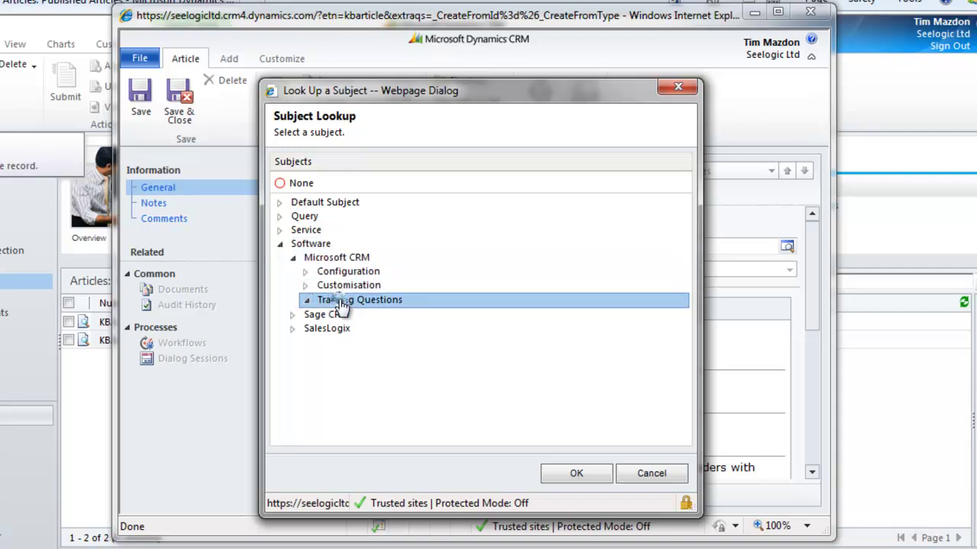
pyautogui.click(575, 473)
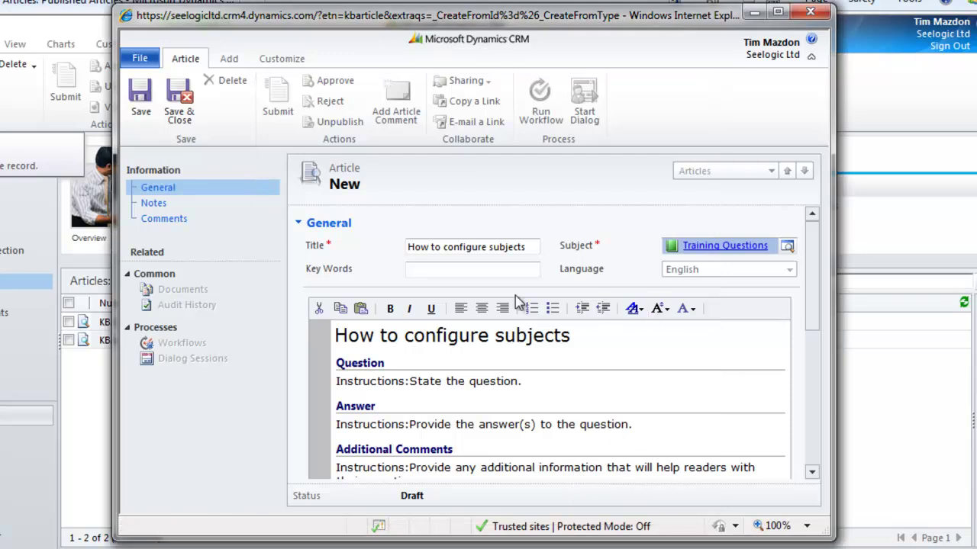
pyautogui.click(443, 275)
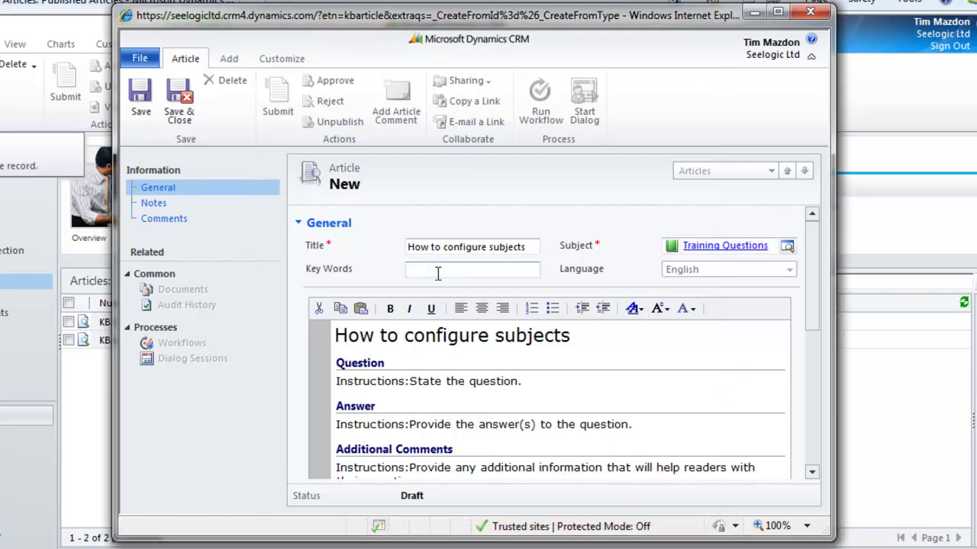
pyautogui.write('jects, configure')
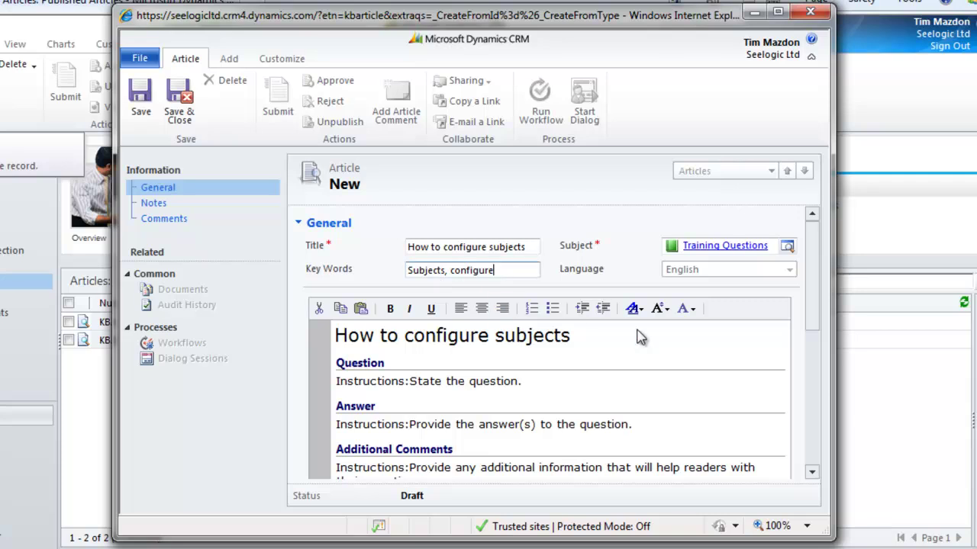
# Set the Question to 'How do I configure subjects in MS CRM' and the Answer to the Seelogic YouTube video note.
pyautogui.moveTo(812, 287); pyautogui.dragTo(820, 325)
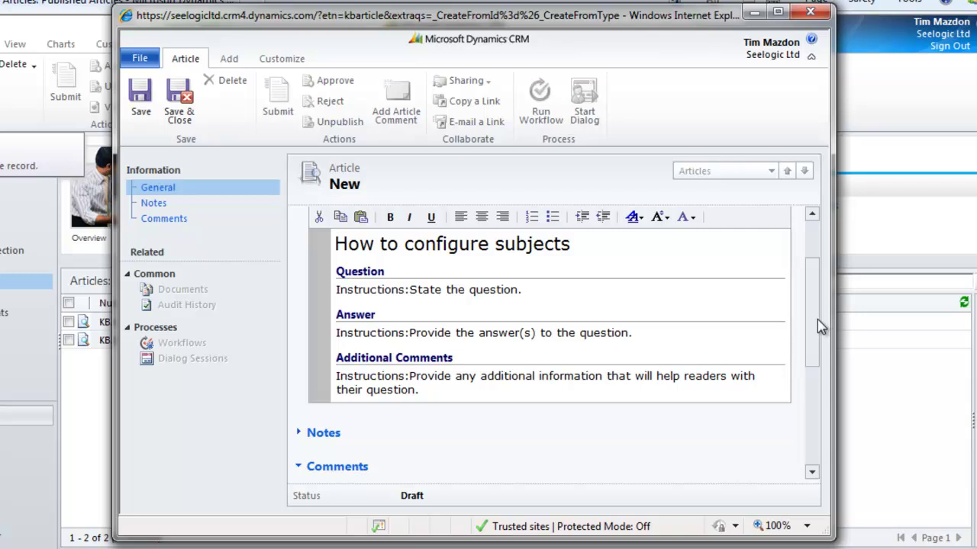
pyautogui.click(532, 296)
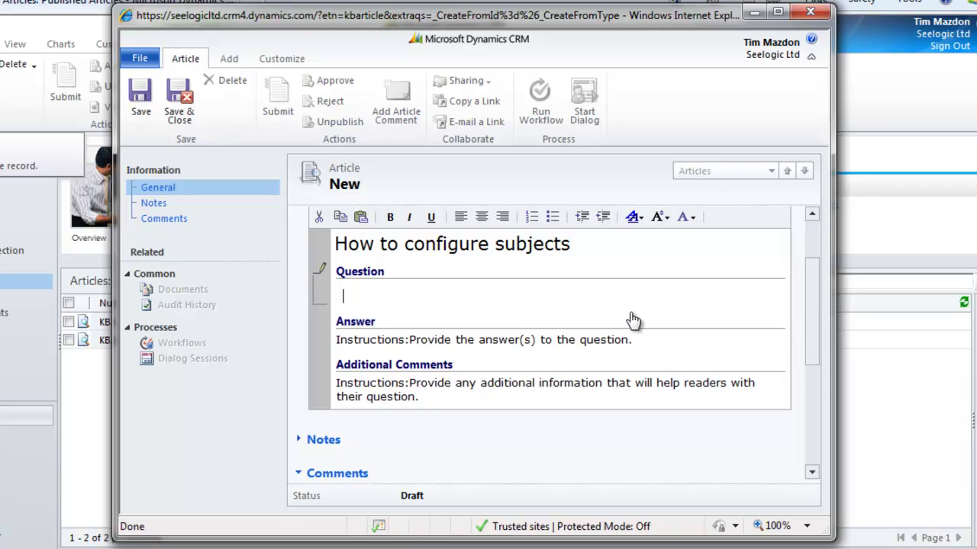
pyautogui.write('How do I config')
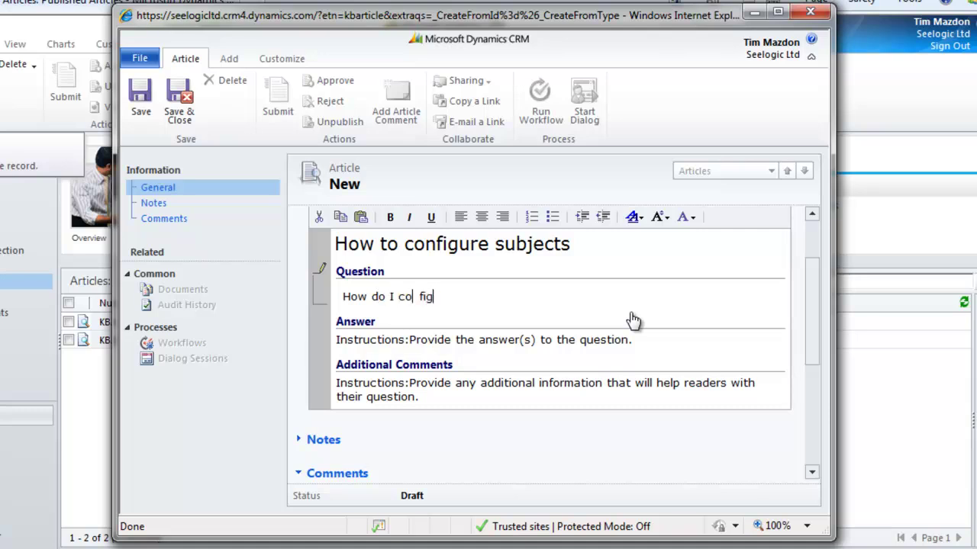
pyautogui.write('ure subjects in')
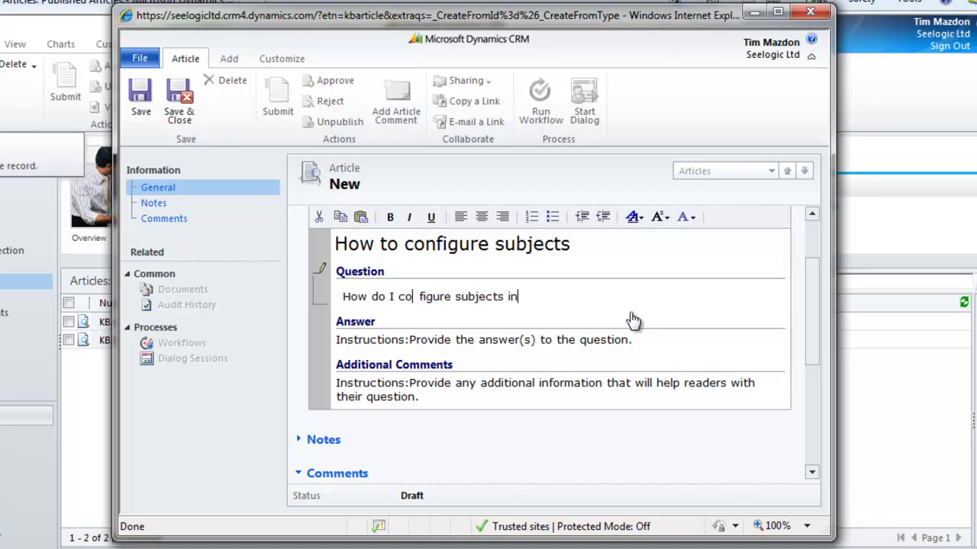
pyautogui.write(' MS CRM')
pyautogui.click(639, 346)
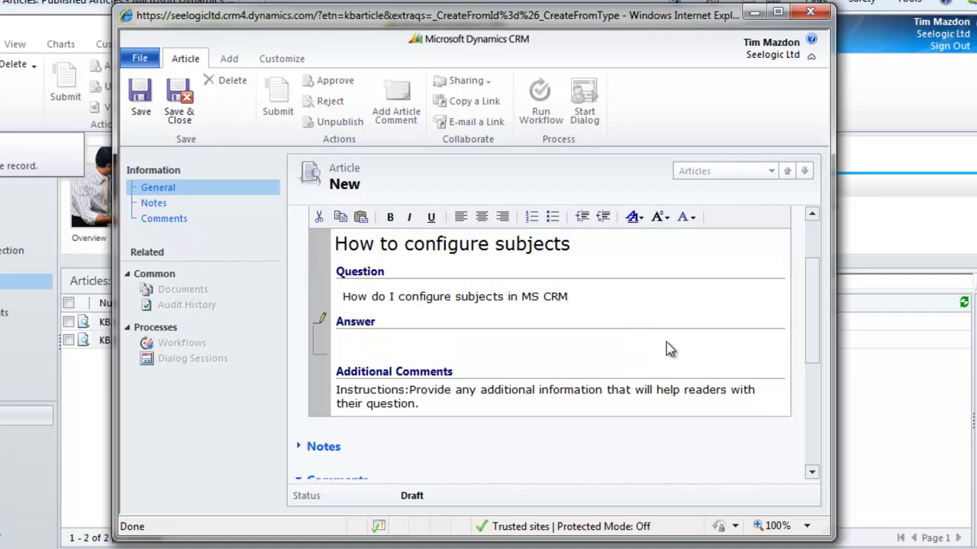
pyautogui.write('Watch teh Seelogic V')
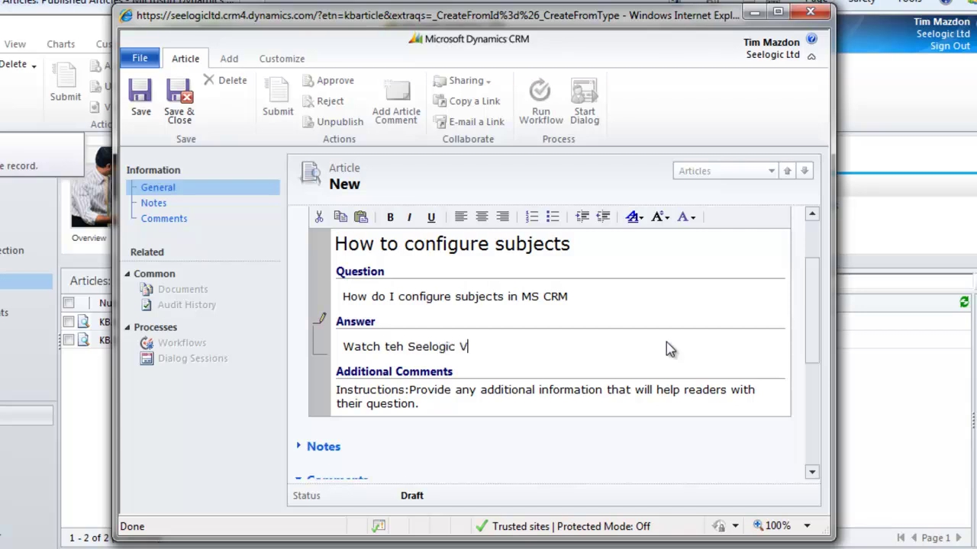
pyautogui.write('ideo on how to do t')
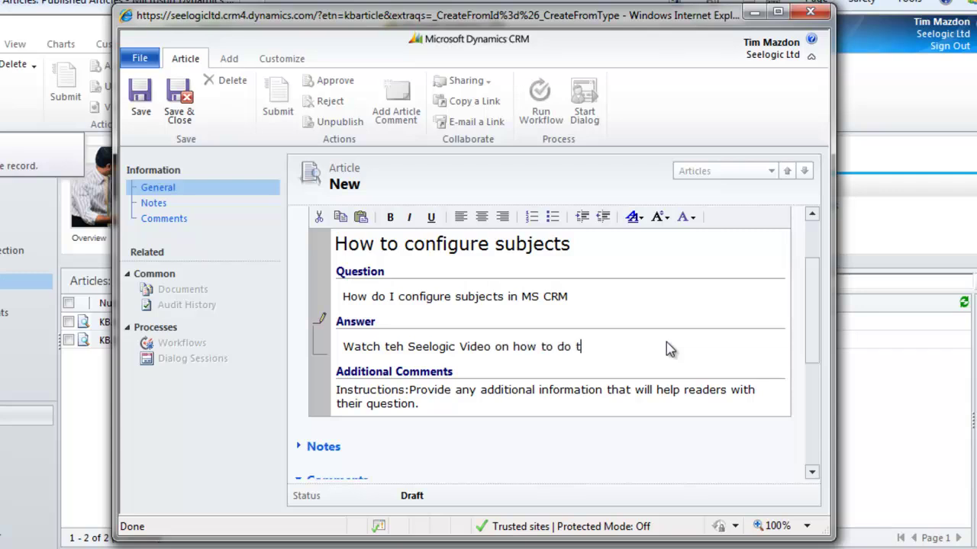
pyautogui.write('hi  on youtube!')
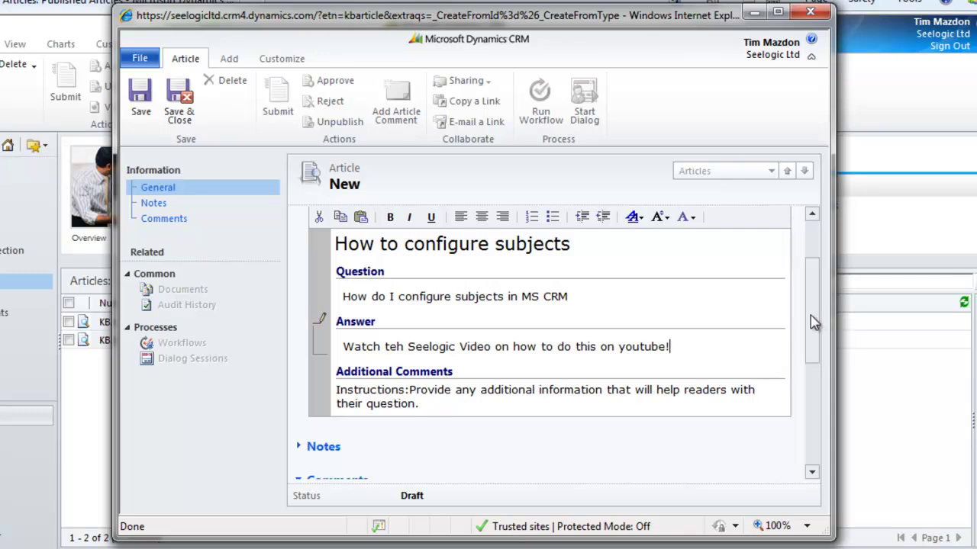
# Expand the article's Notes section, then save and close the article.
pyautogui.scroll(3, 810, 315)
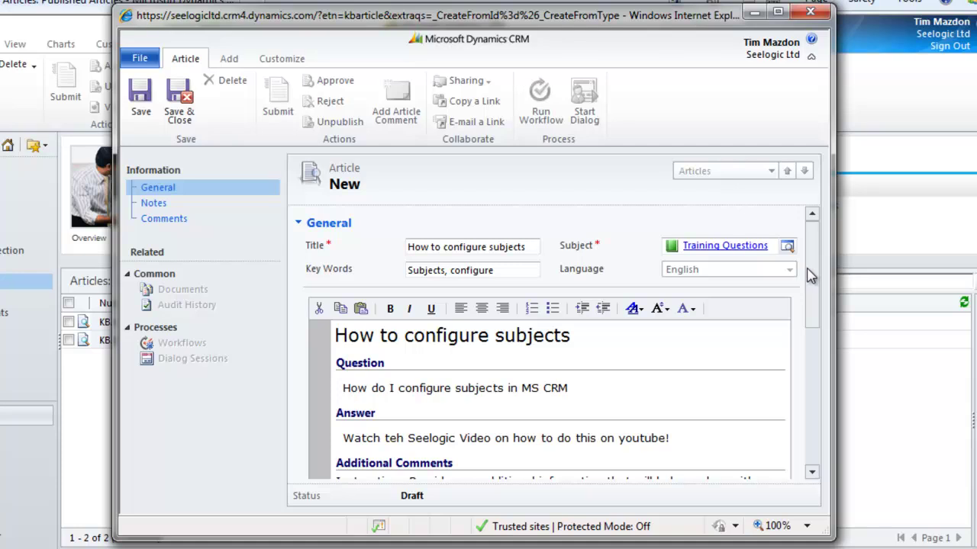
pyautogui.moveTo(809, 272); pyautogui.dragTo(817, 380)
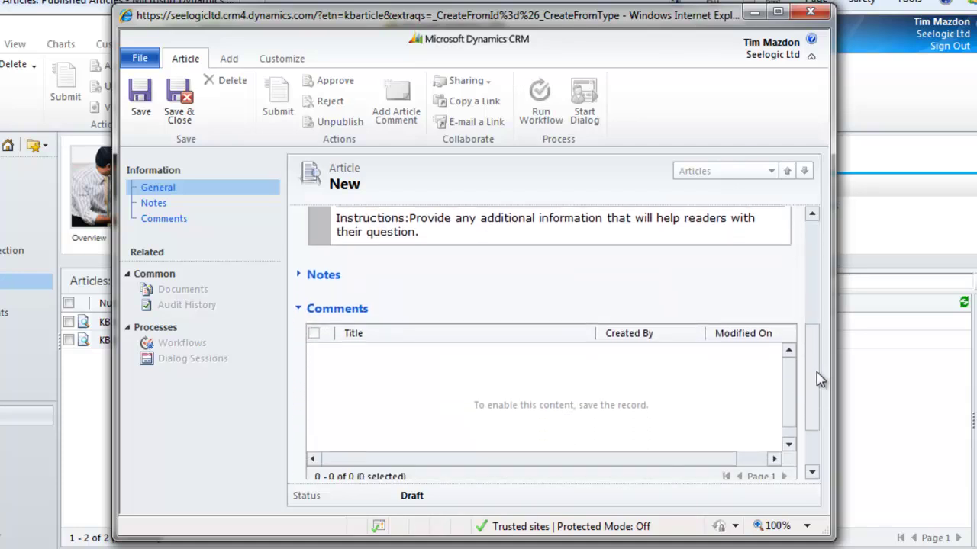
pyautogui.click(323, 278)
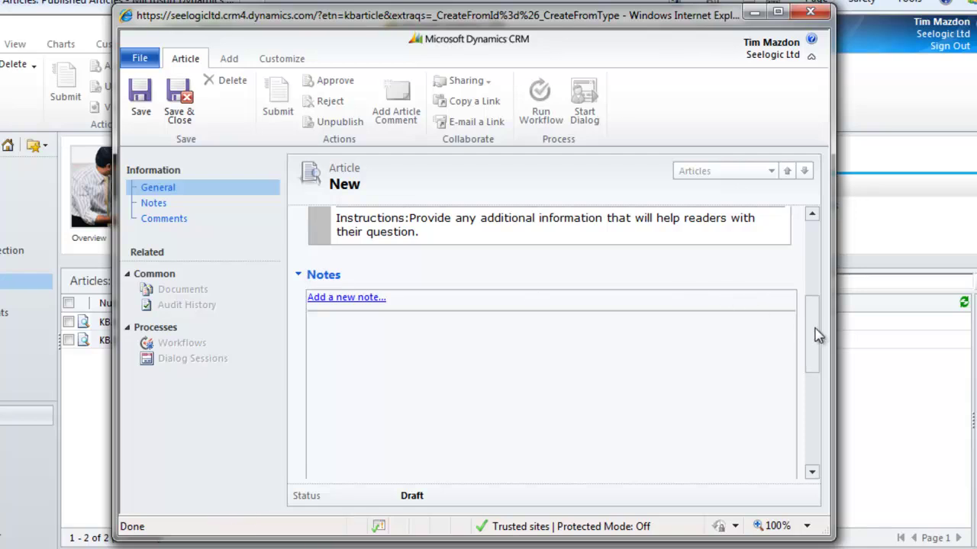
pyautogui.moveTo(816, 331); pyautogui.dragTo(818, 245)
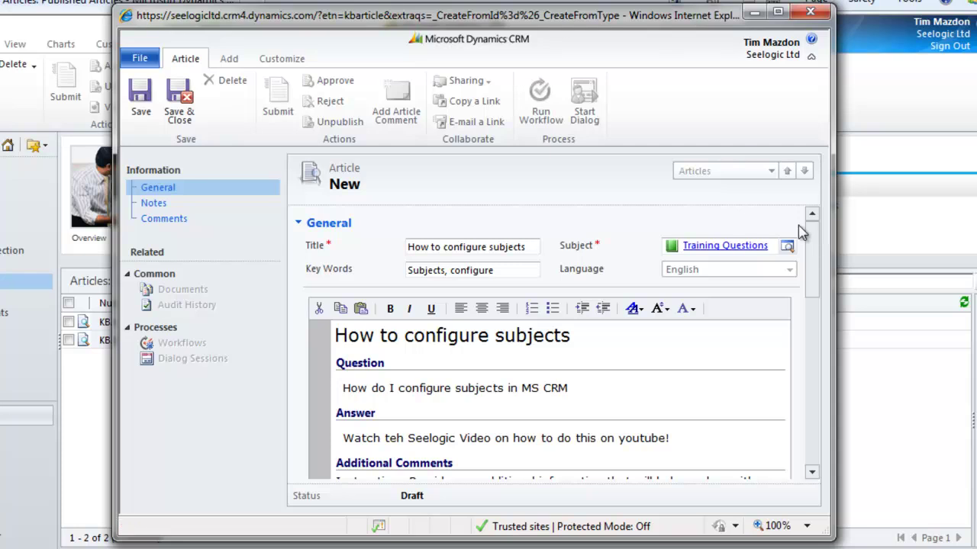
pyautogui.click(180, 104)
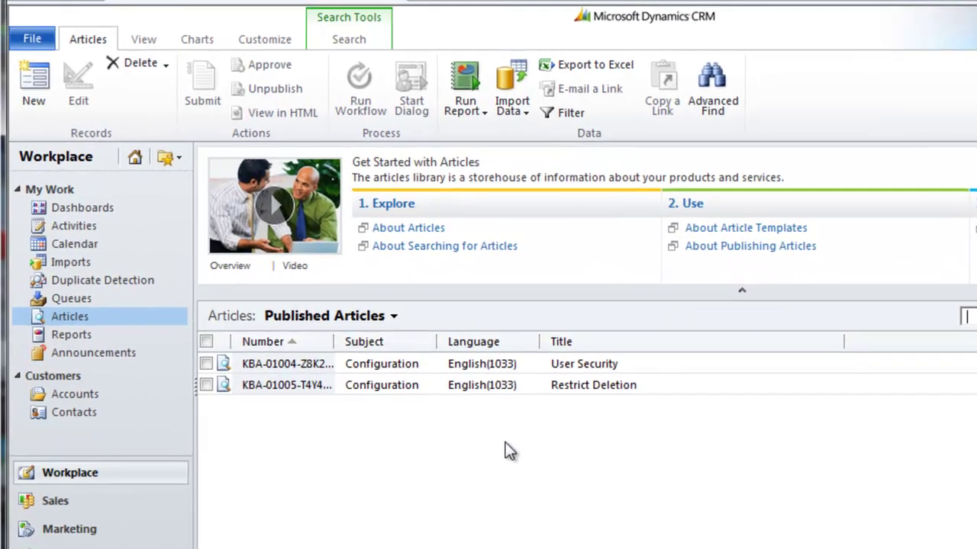
# Switch to Draft Articles and submit the How to configure subjects draft (KBA-01007) for approval.
pyautogui.click(395, 319)
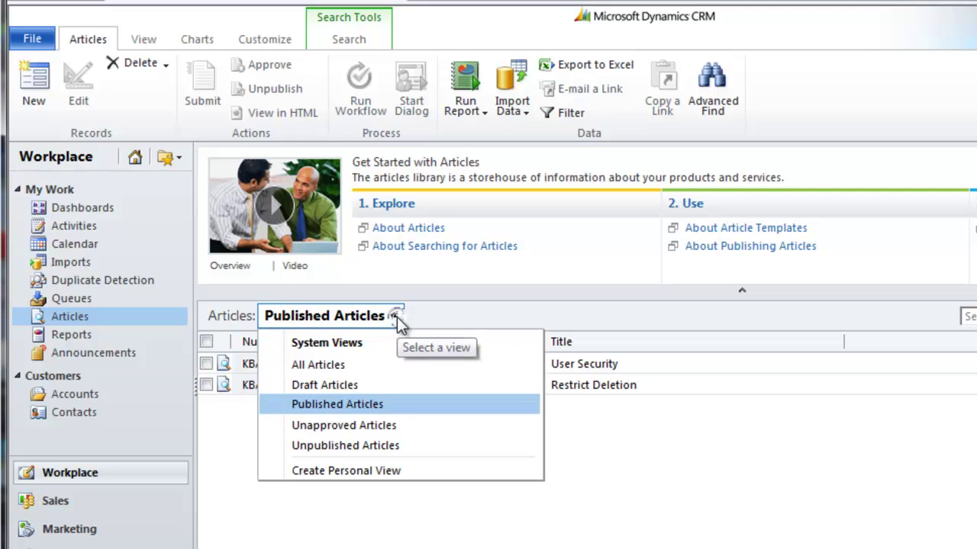
pyautogui.click(353, 385)
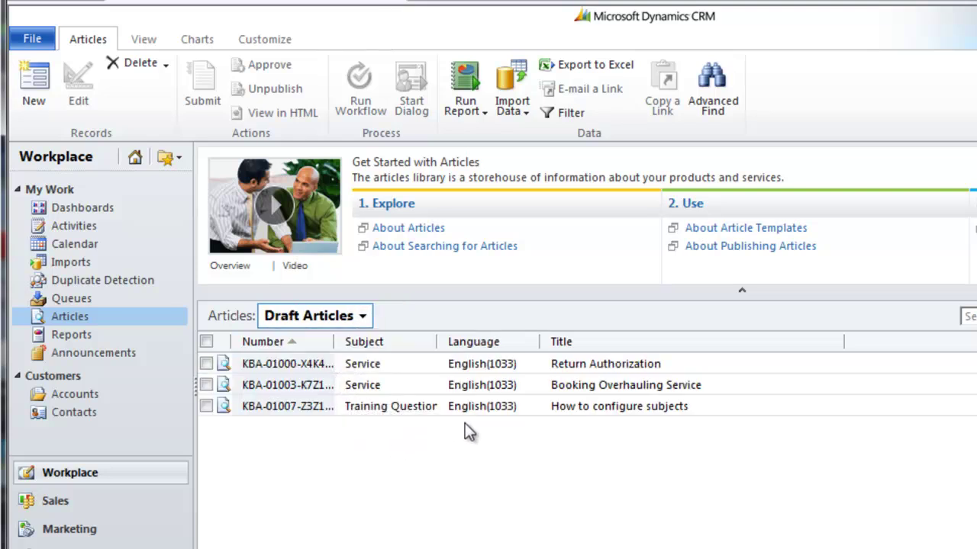
pyautogui.click(206, 407)
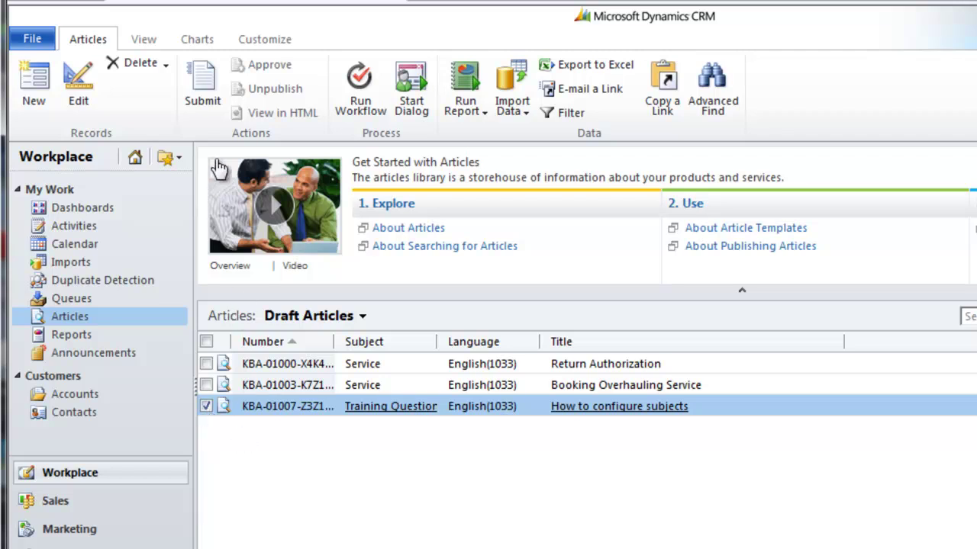
pyautogui.click(206, 93)
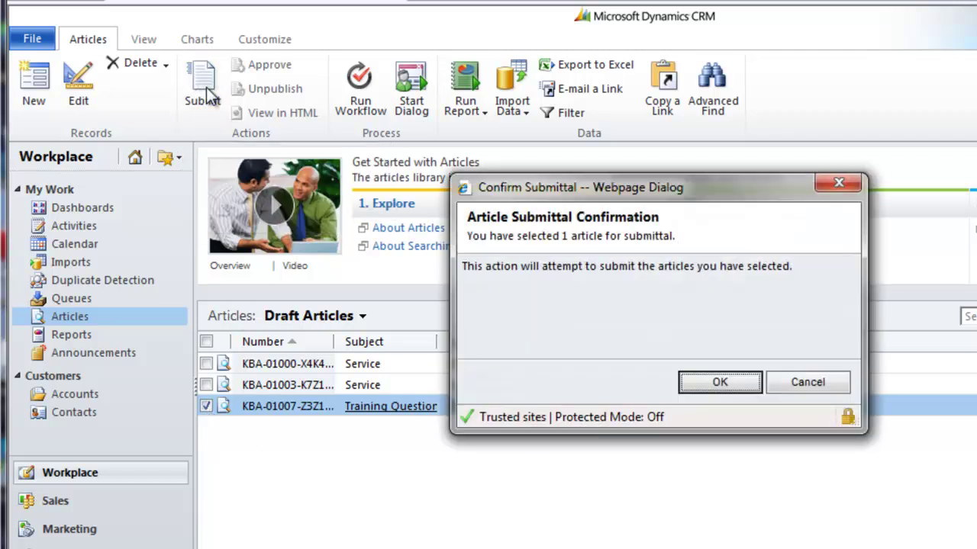
pyautogui.click(721, 386)
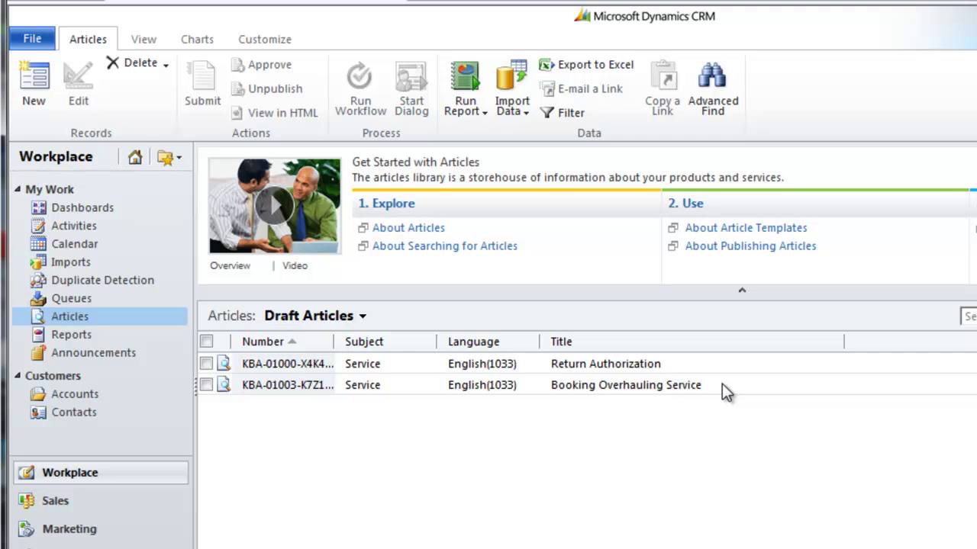
# Approve KBA-01007 from the Unapproved Articles view, then switch to the Published Articles view.
pyautogui.click(364, 316)
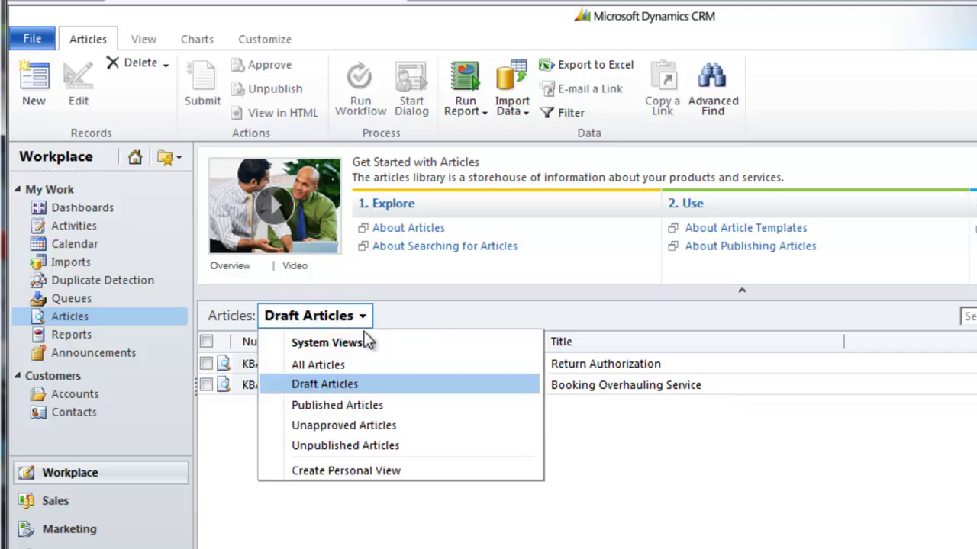
pyautogui.click(361, 425)
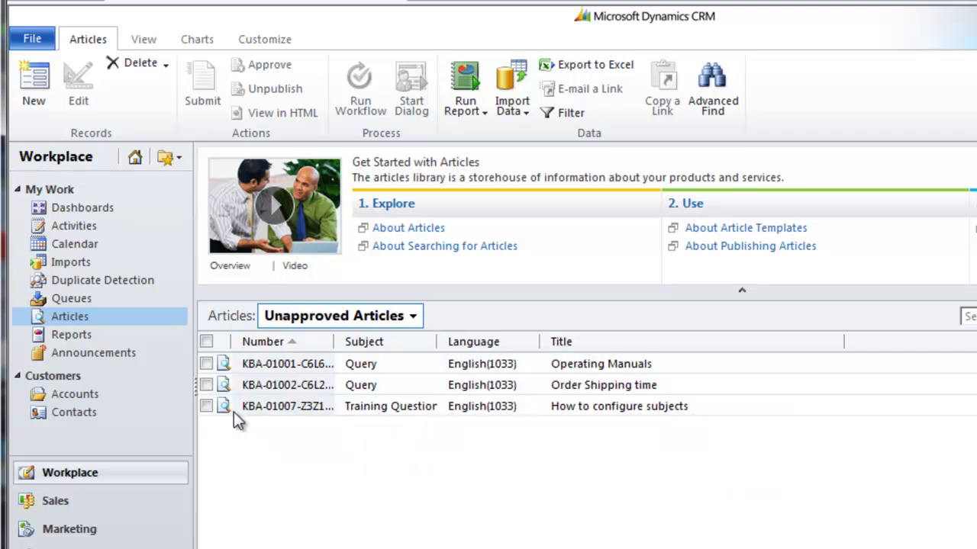
pyautogui.click(206, 407)
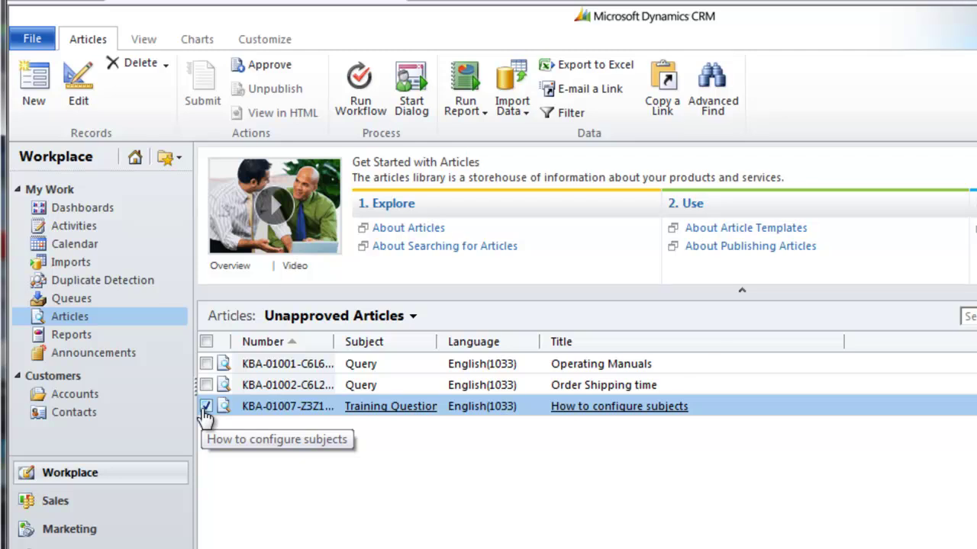
pyautogui.click(267, 68)
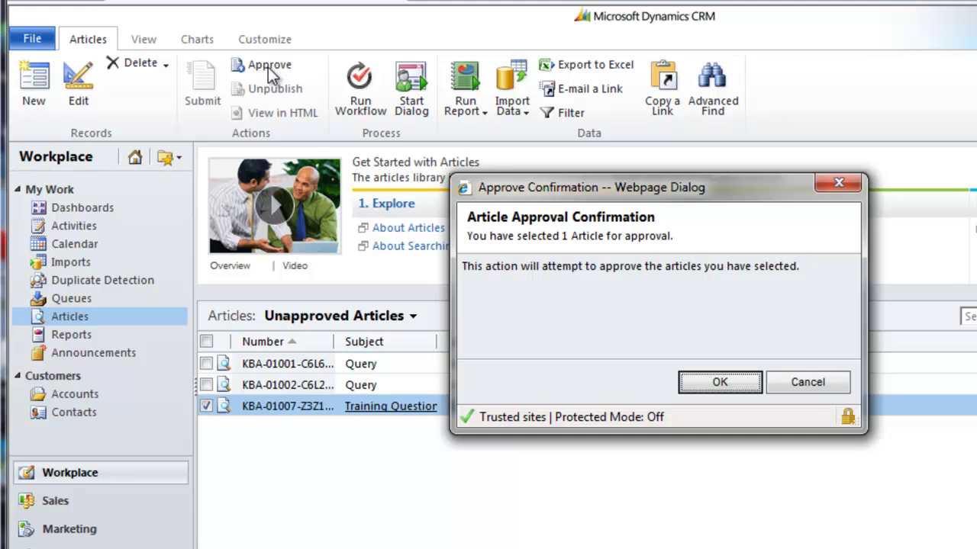
pyautogui.click(720, 382)
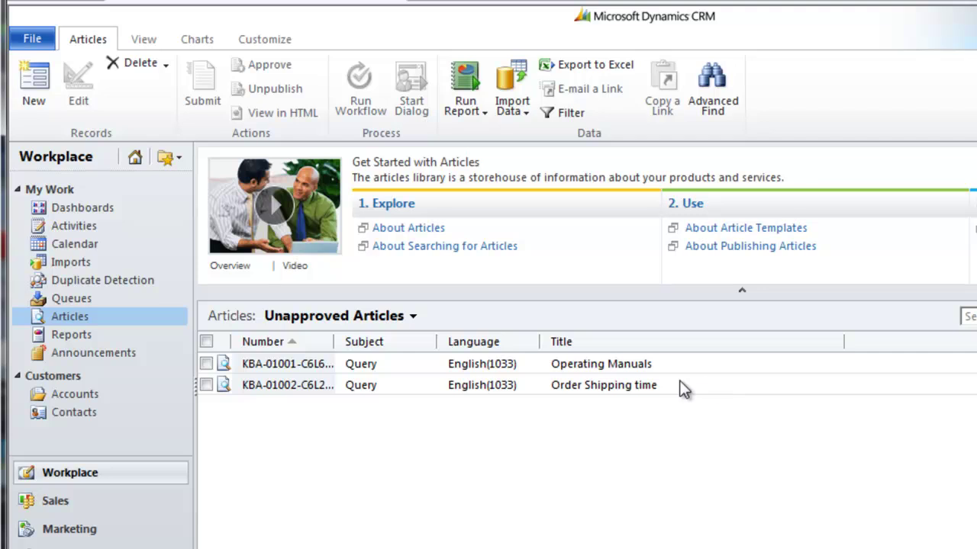
pyautogui.click(413, 317)
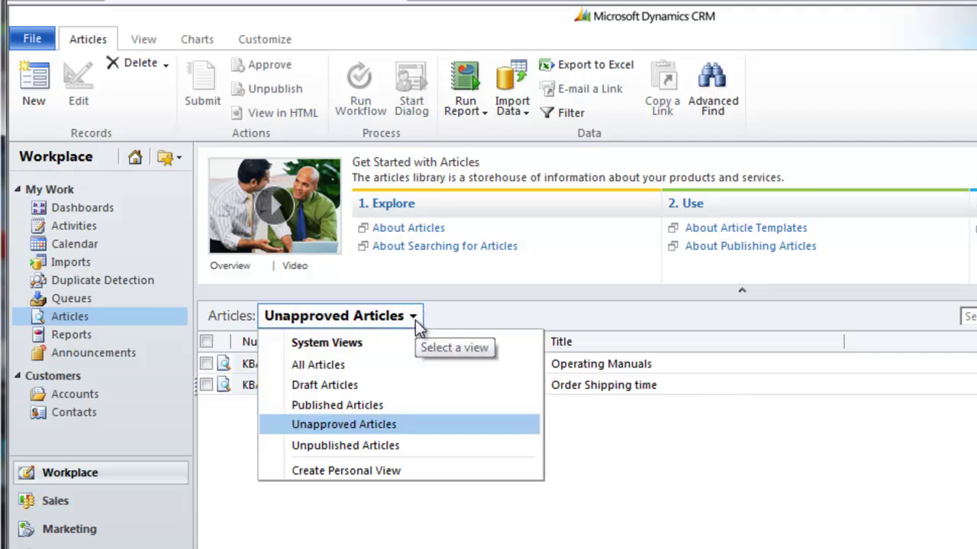
pyautogui.click(376, 405)
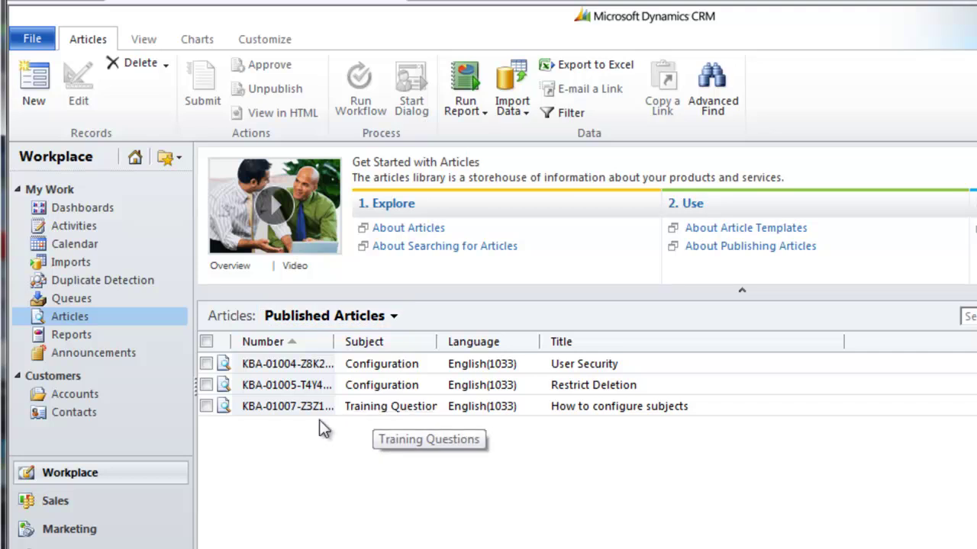
pyautogui.click(280, 405)
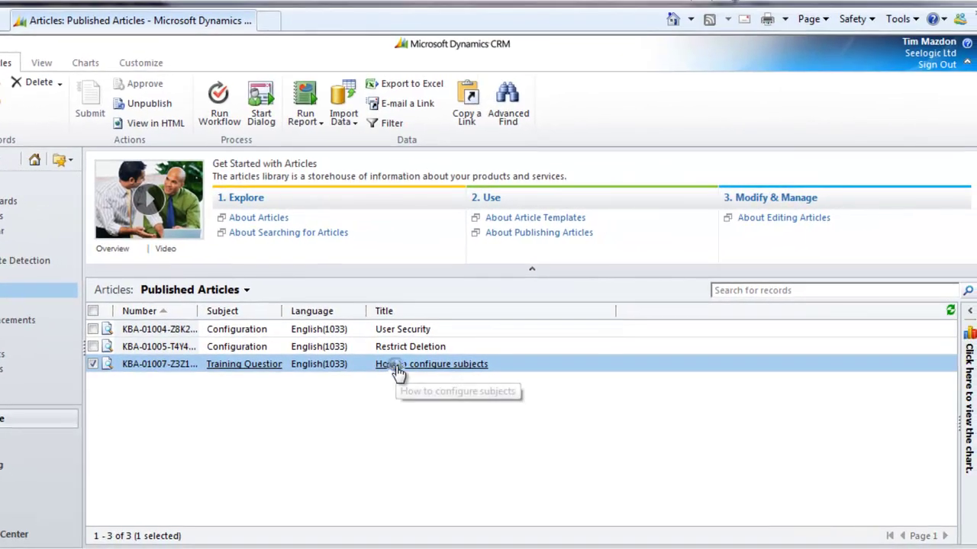
pyautogui.click(534, 400)
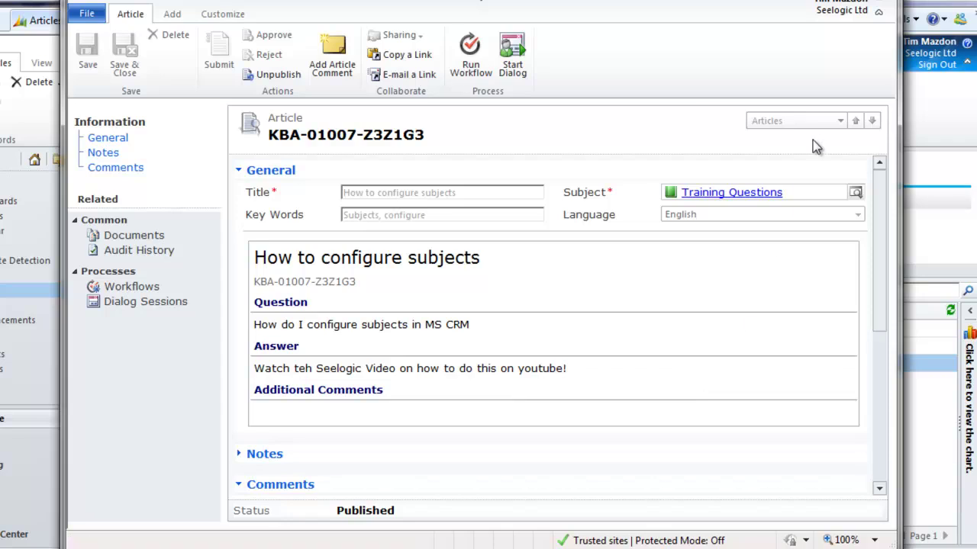
pyautogui.hotkey('alt', 'F4')
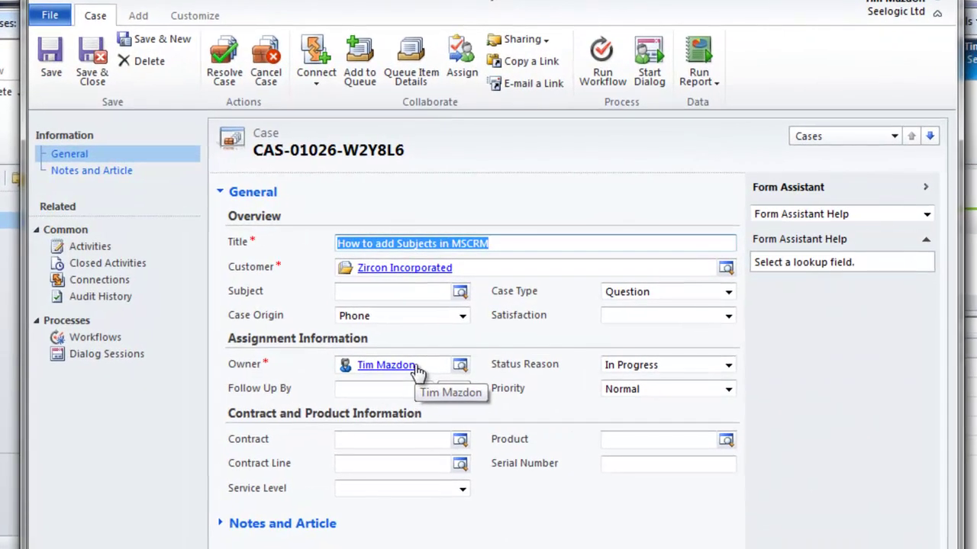
# Set the case's subject to Training Questions under Software > Microsoft CRM and expand Notes and Article.
pyautogui.click(364, 293)
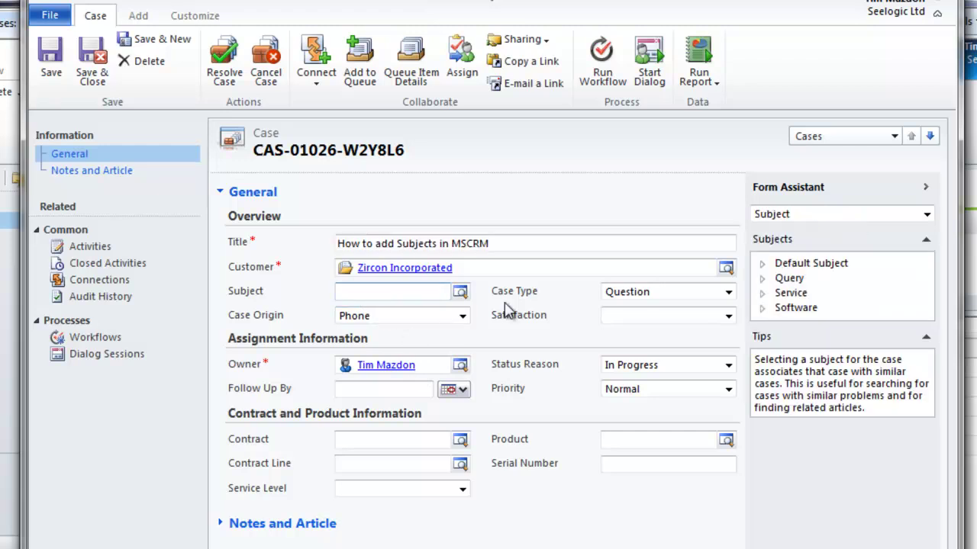
pyautogui.click(762, 310)
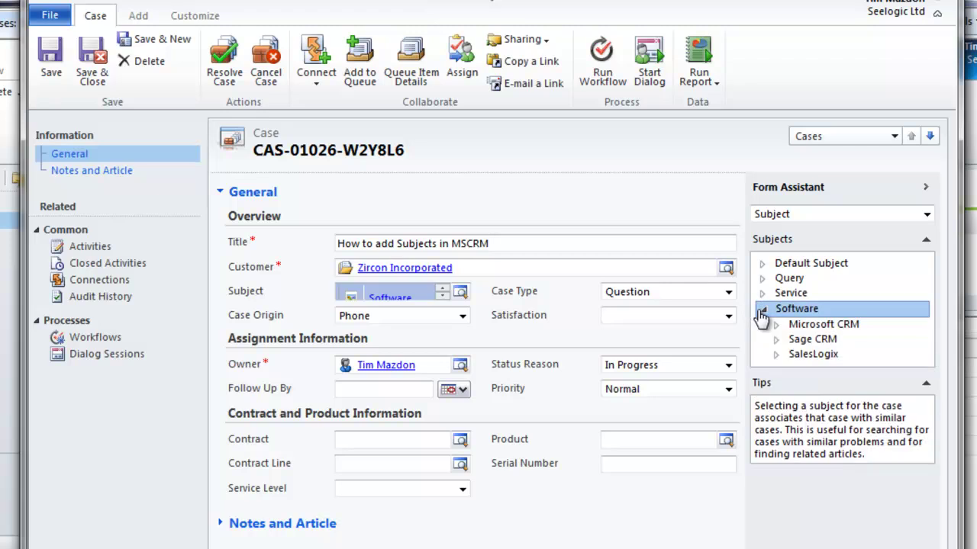
pyautogui.click(775, 325)
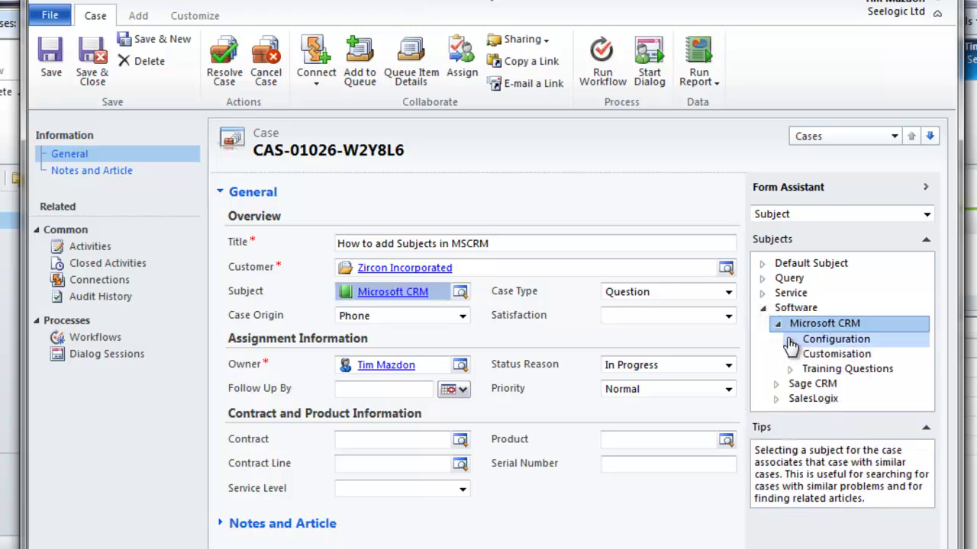
pyautogui.click(815, 370)
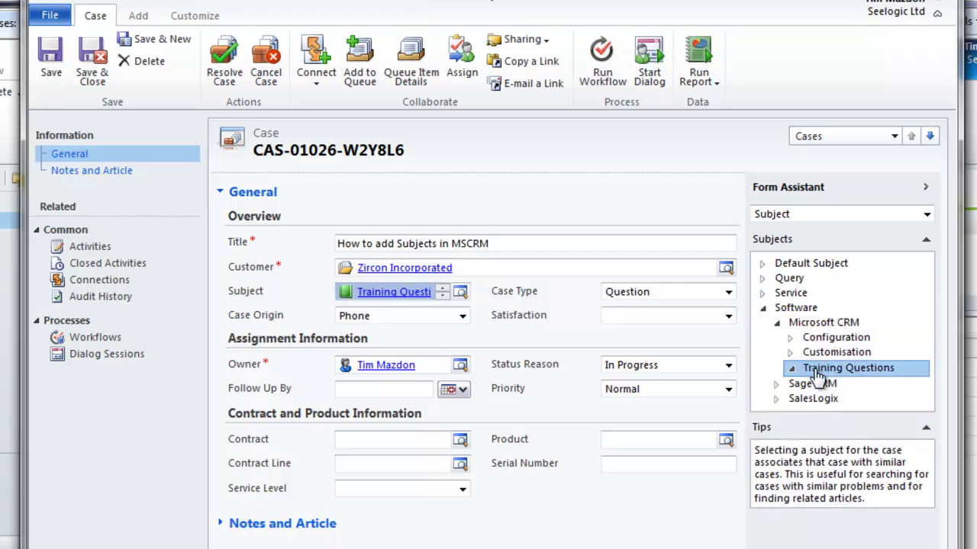
pyautogui.click(257, 526)
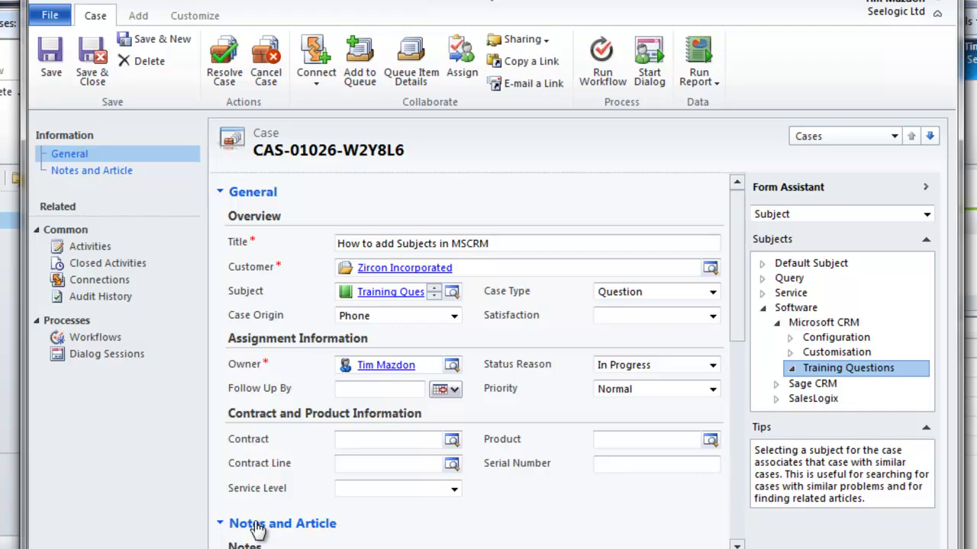
# Link the 'How to configure subjects' article to the case and show its question and answer inline.
pyautogui.click(738, 528)
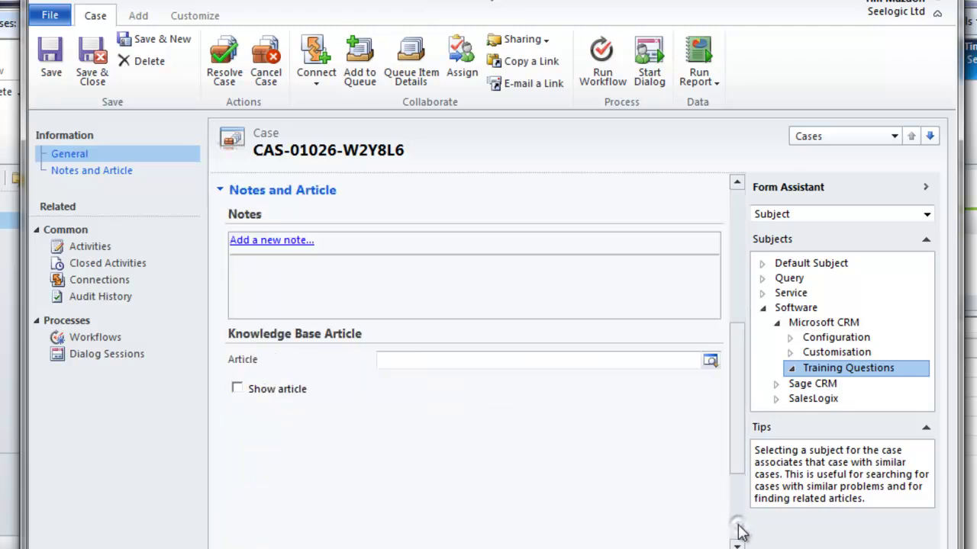
pyautogui.click(416, 359)
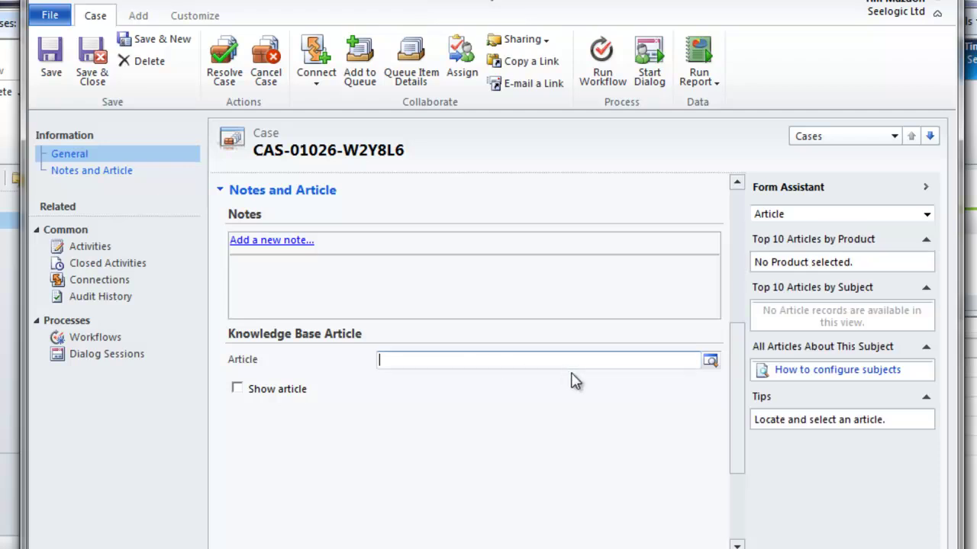
pyautogui.click(793, 374)
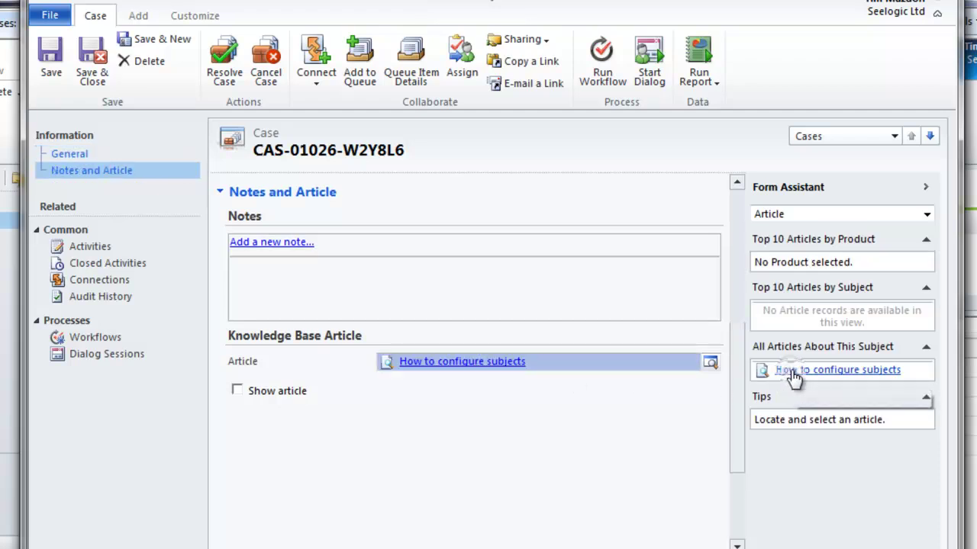
pyautogui.click(236, 391)
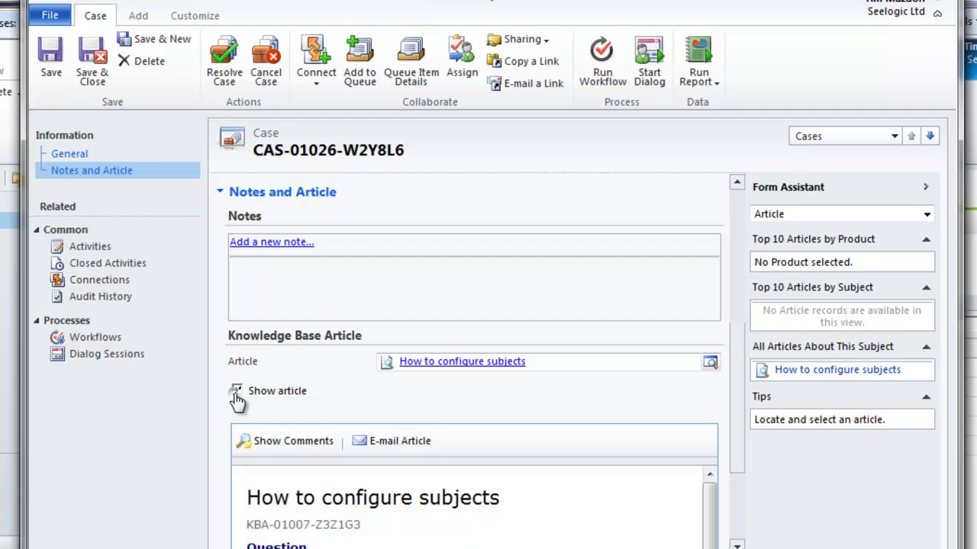
pyautogui.moveTo(740, 387); pyautogui.dragTo(746, 477)
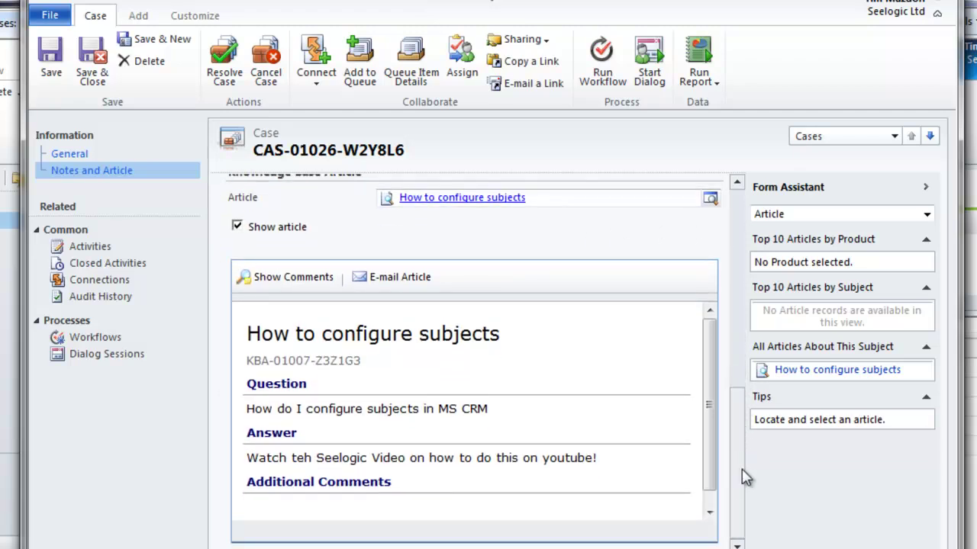